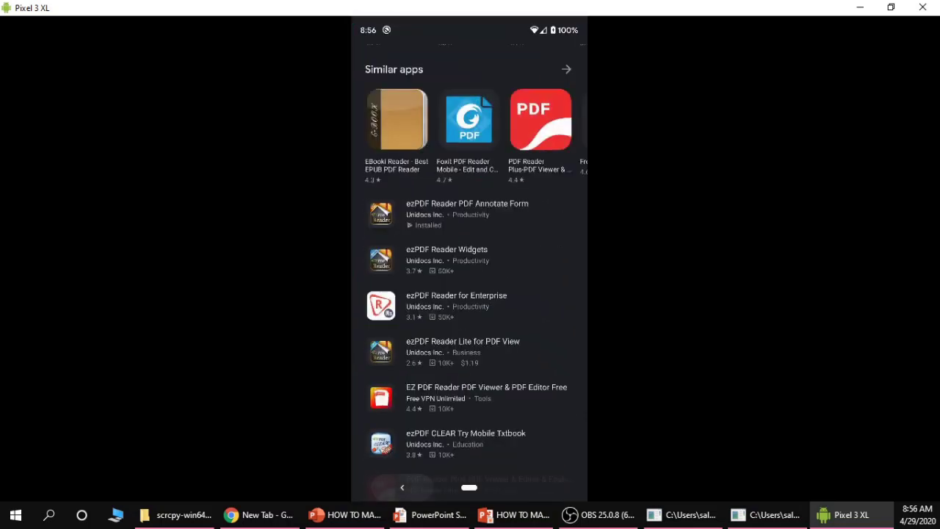
# Step: Search the Play Store for 'ezpdf reader', launch ezPDF Reader PDF Annotate Form, then return home
pyautogui.click(448, 60)
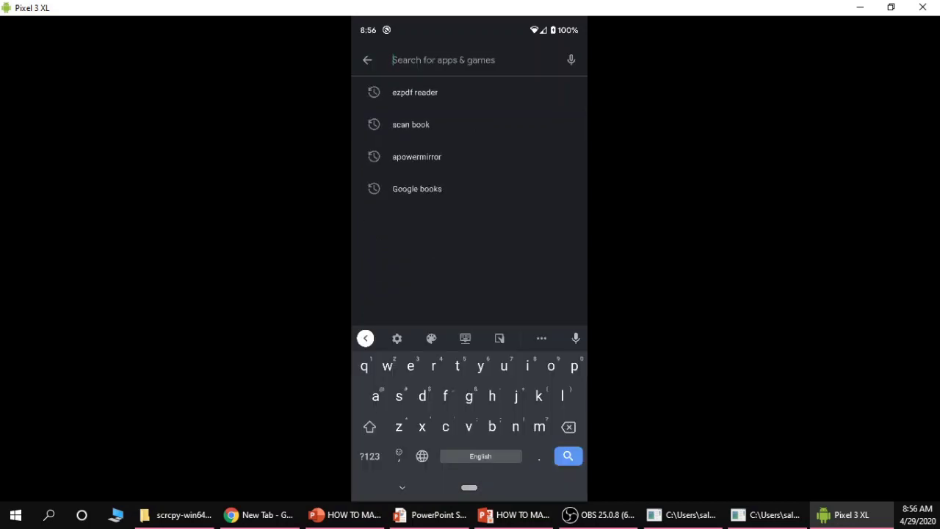
pyautogui.click(415, 91)
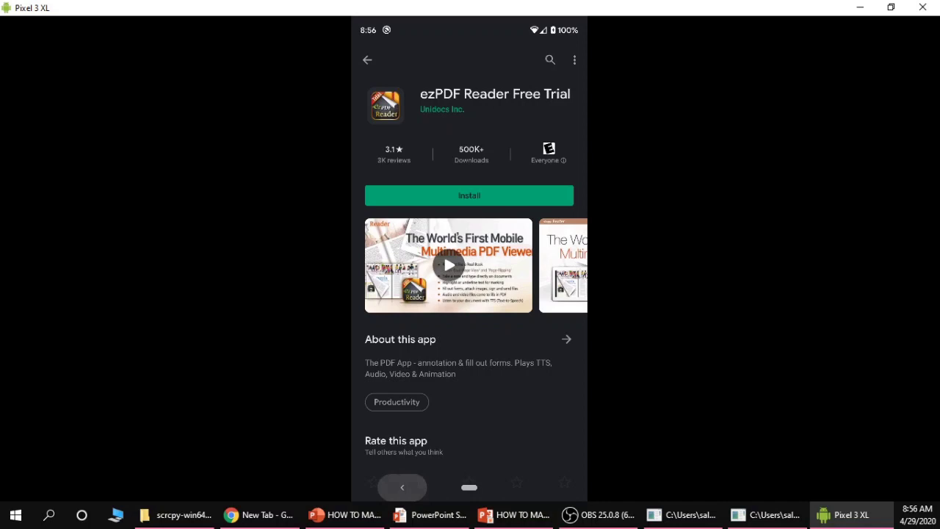
pyautogui.scroll(-5, 470, 264)
pyautogui.scroll(-4, 470, 293)
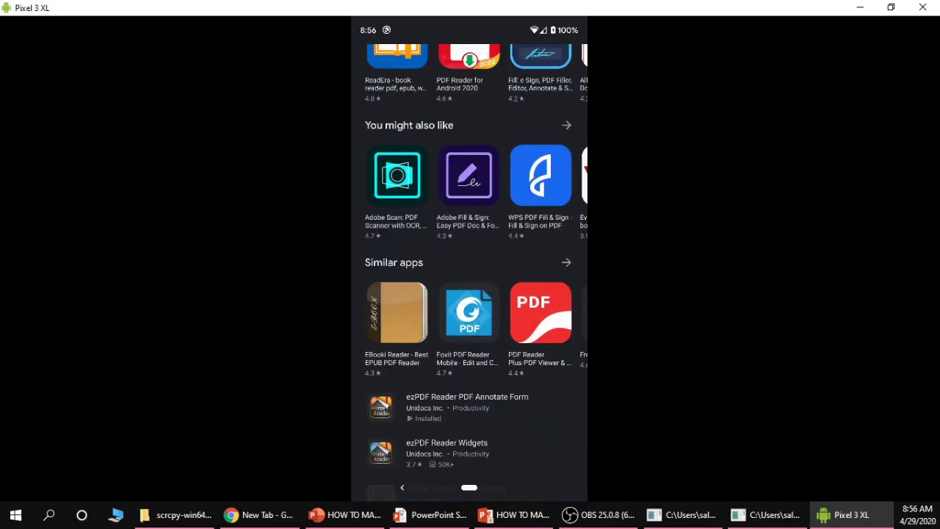
pyautogui.click(455, 318)
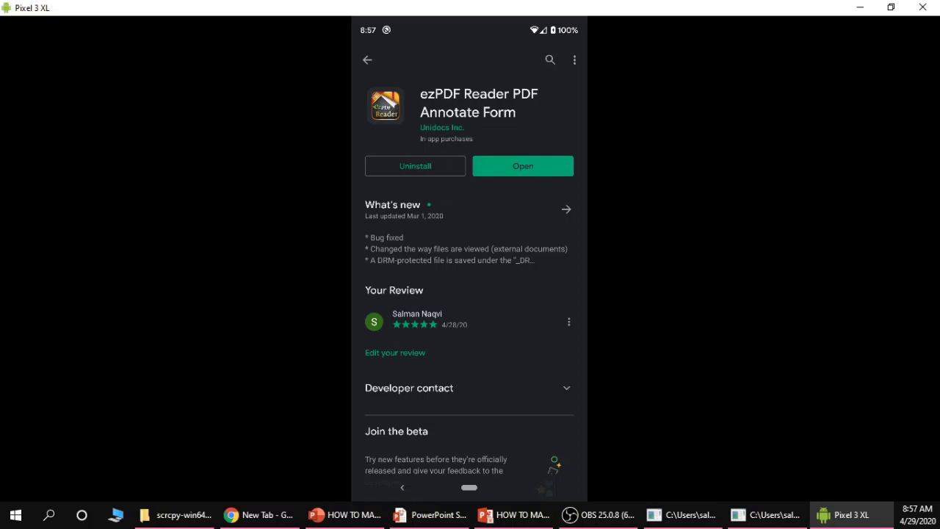
pyautogui.click(523, 166)
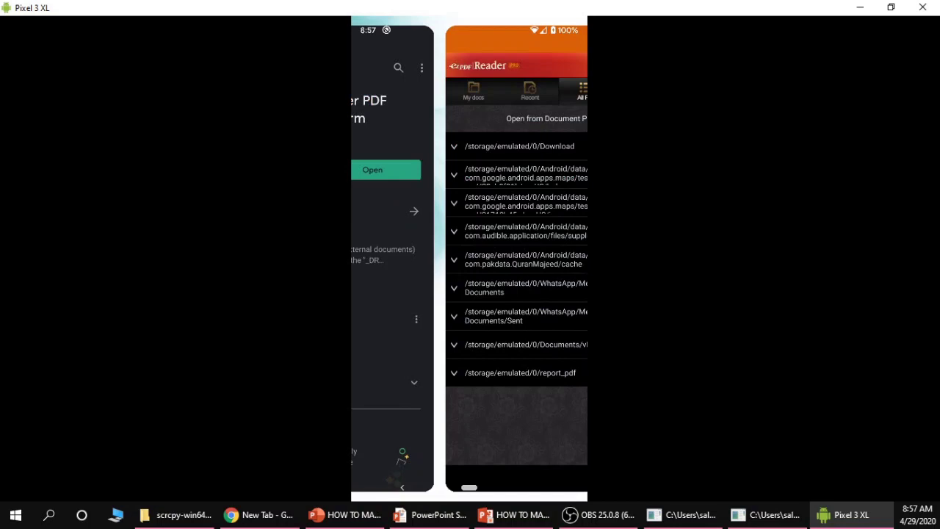
pyautogui.click(468, 487)
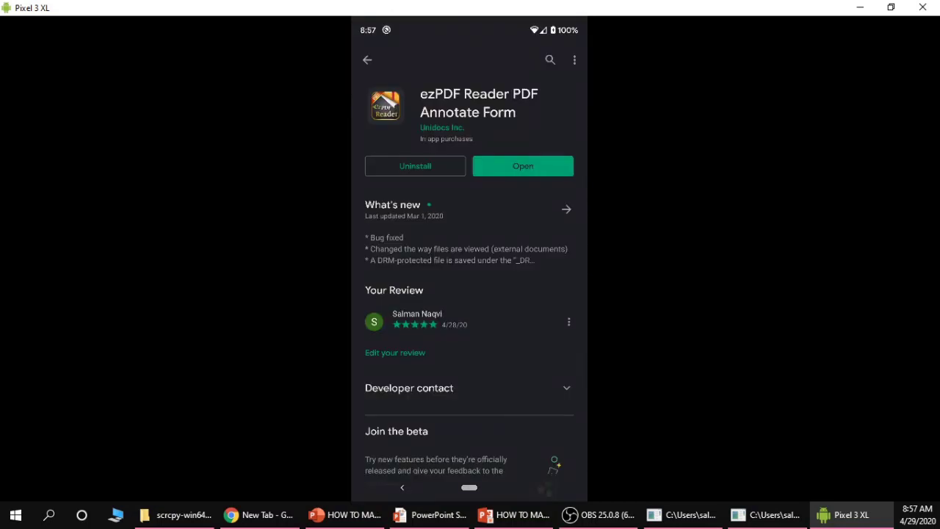
pyautogui.click(380, 334)
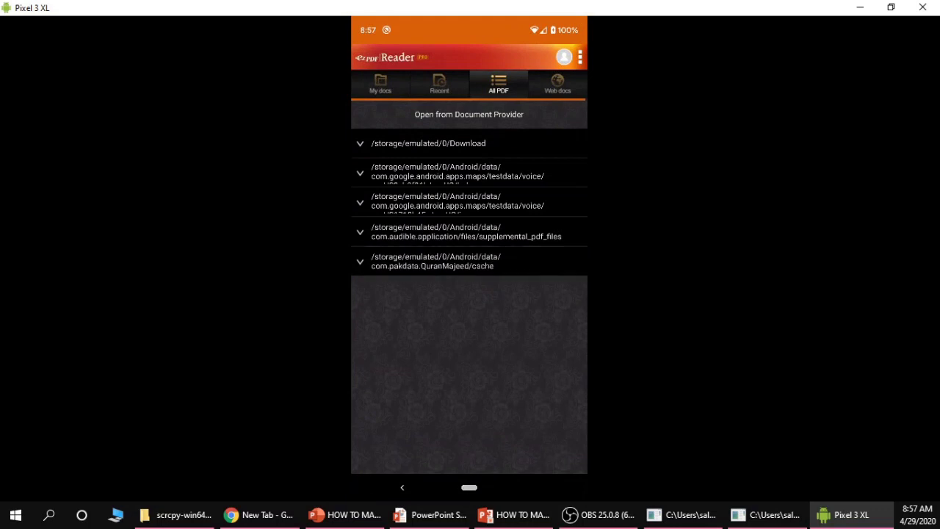
pyautogui.click(439, 84)
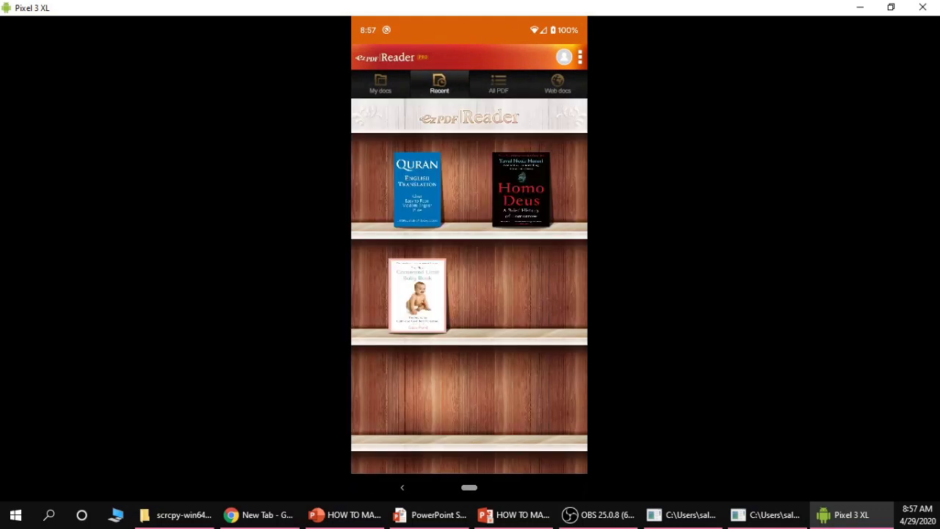
pyautogui.click(468, 487)
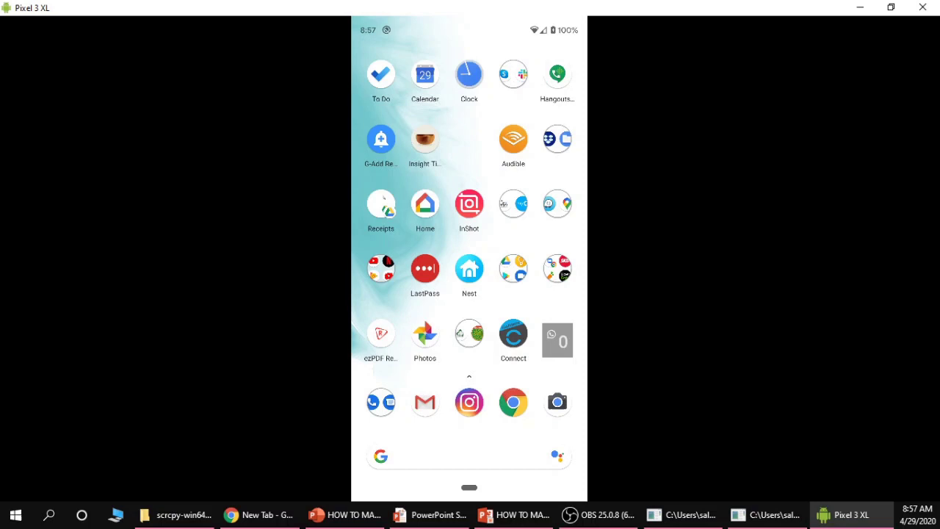
# Step: Open Chrome and search the web for 'alice in wonderland pdf'
pyautogui.click(513, 401)
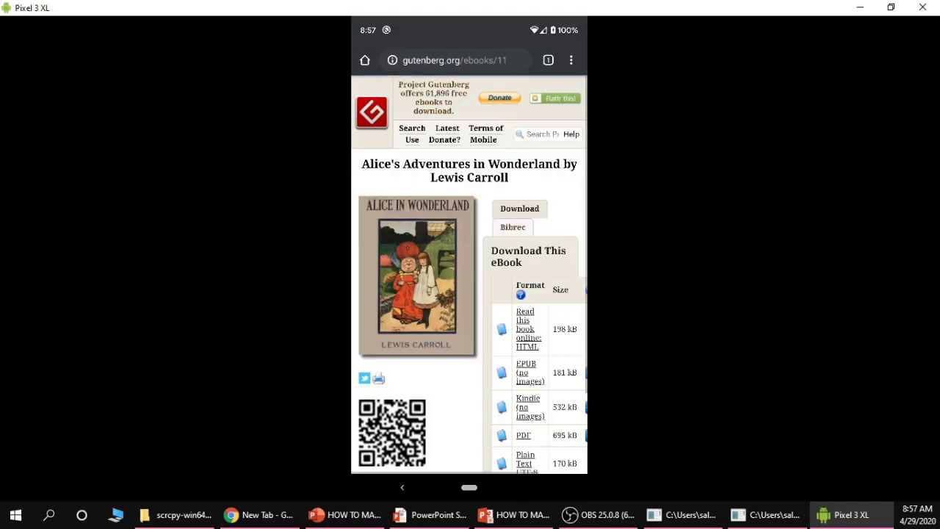
pyautogui.click(402, 486)
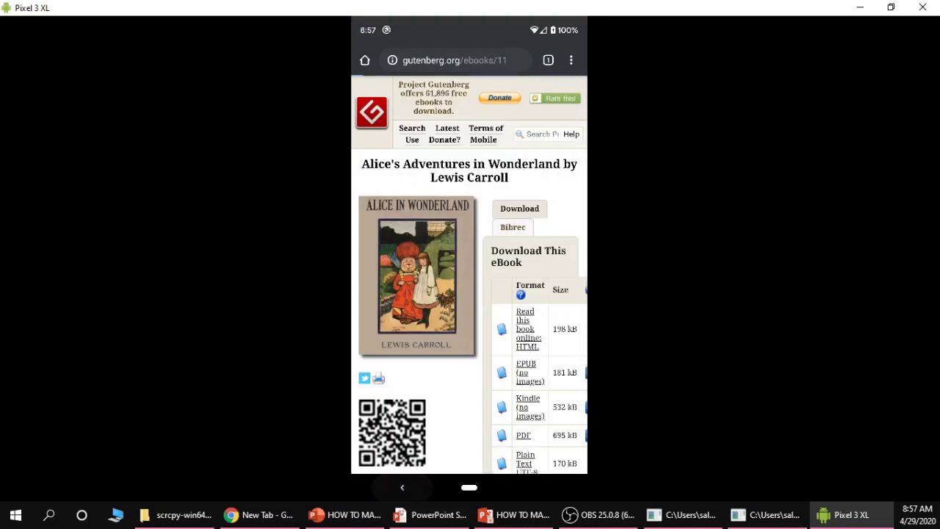
pyautogui.click(365, 60)
pyautogui.click(470, 174)
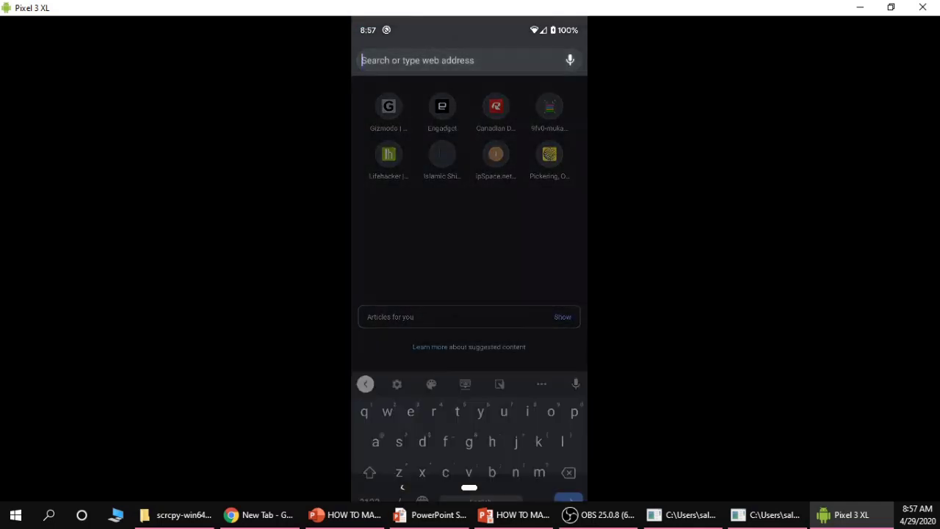
pyautogui.write('ali')
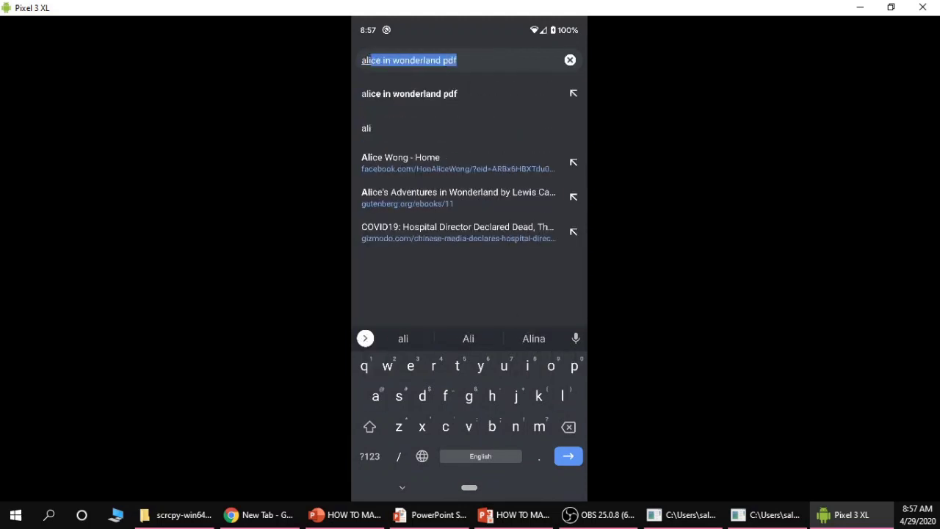
pyautogui.press('Return')
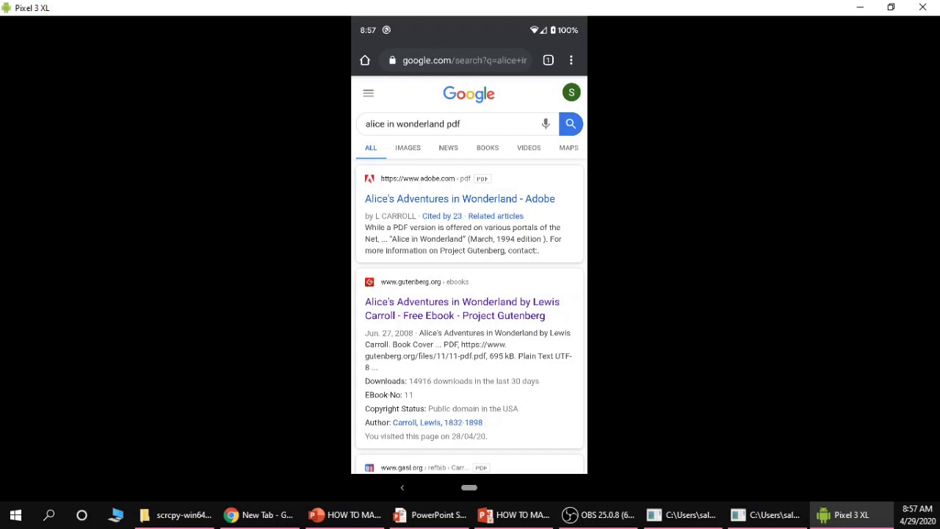
# Step: Download the Alice's Adventures in Wonderland PDF from its Project Gutenberg page
pyautogui.click(462, 308)
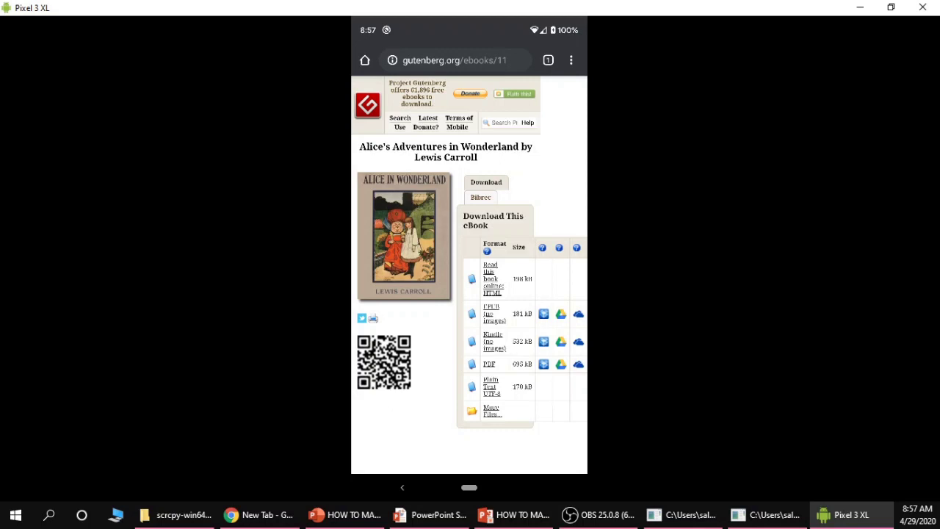
pyautogui.click(489, 363)
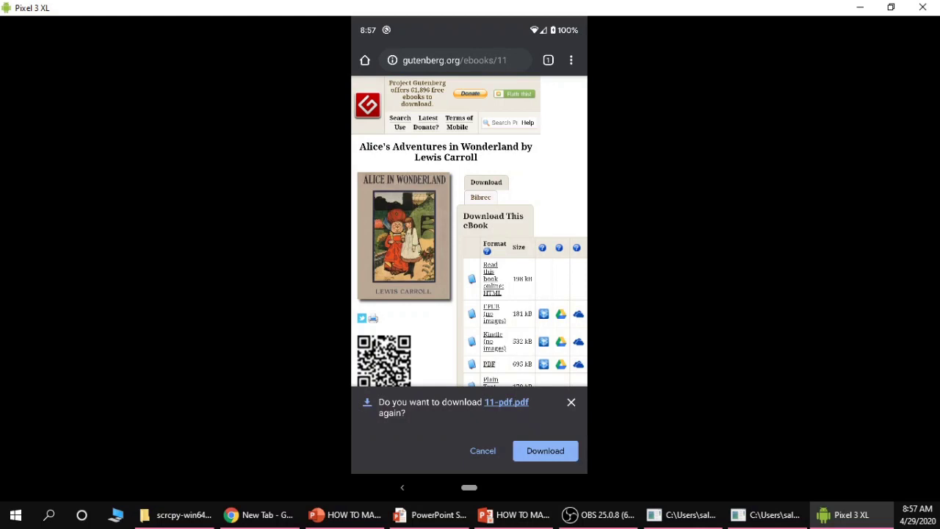
pyautogui.click(545, 450)
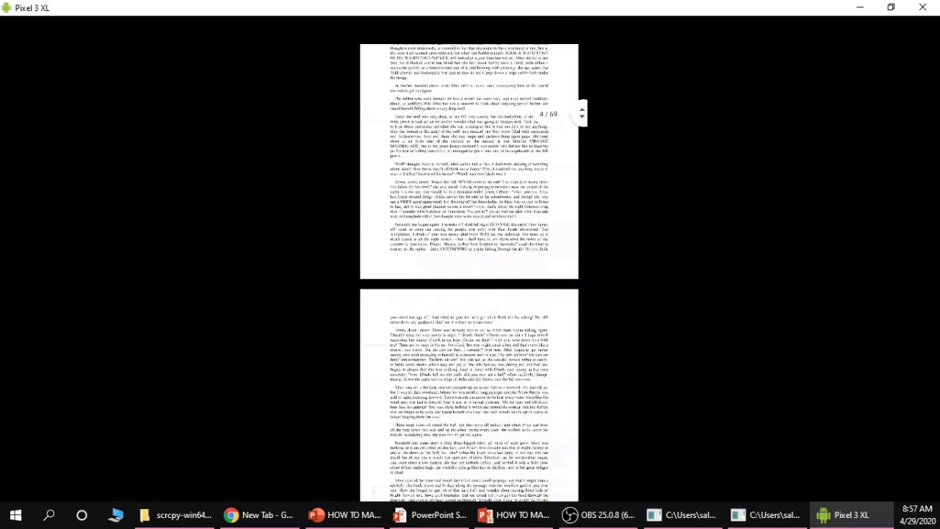
pyautogui.scroll(-5, 469, 272)
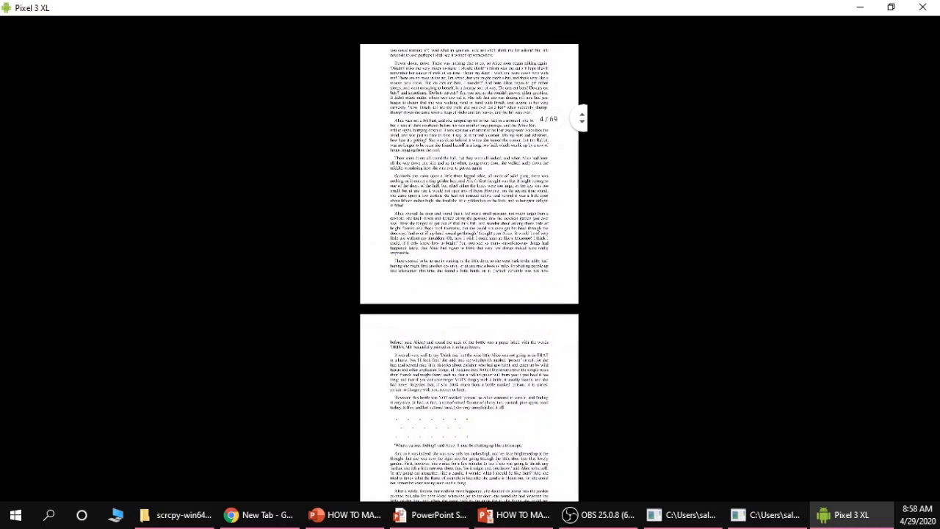
pyautogui.scroll(2, 469, 271)
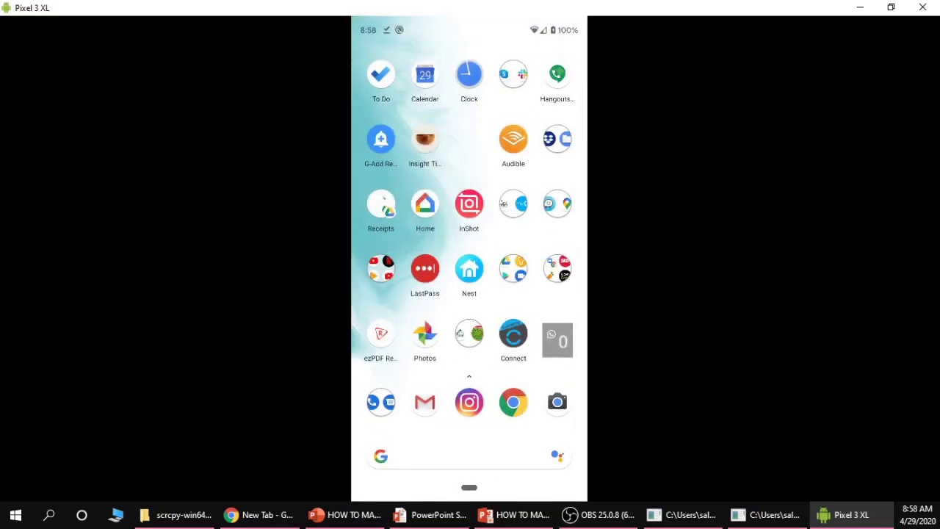
# Step: Launch ezPDF Reader in landscape and rescan All PDF for PDF, ZIP and EPUB files
pyautogui.click(380, 334)
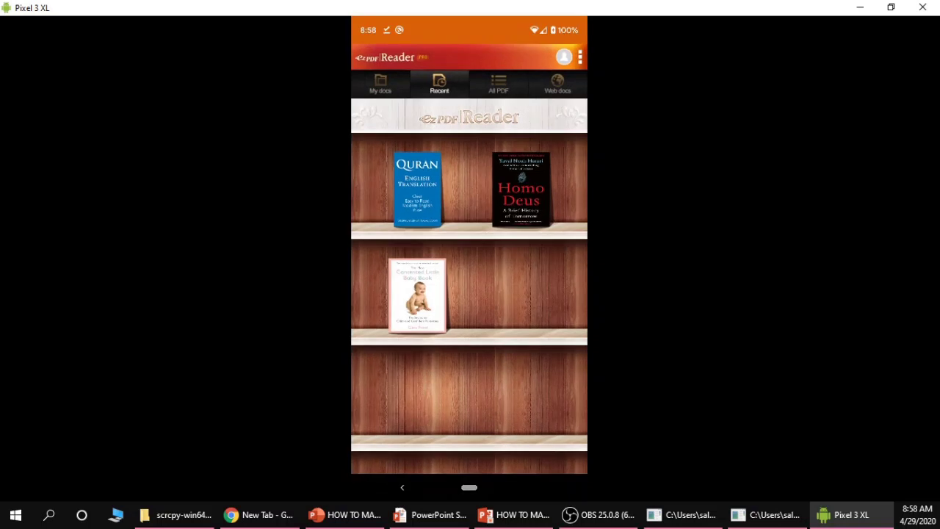
pyautogui.hotkey('ctrl', 'r')
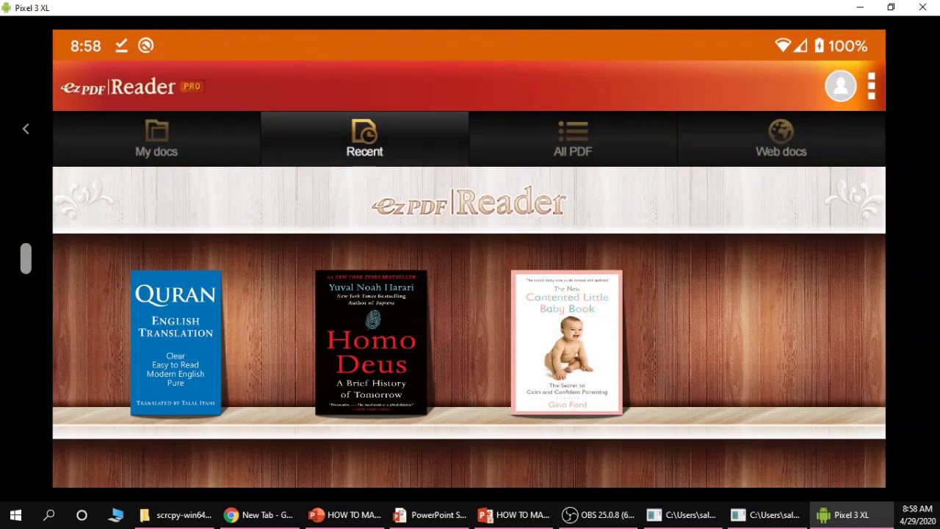
pyautogui.click(572, 138)
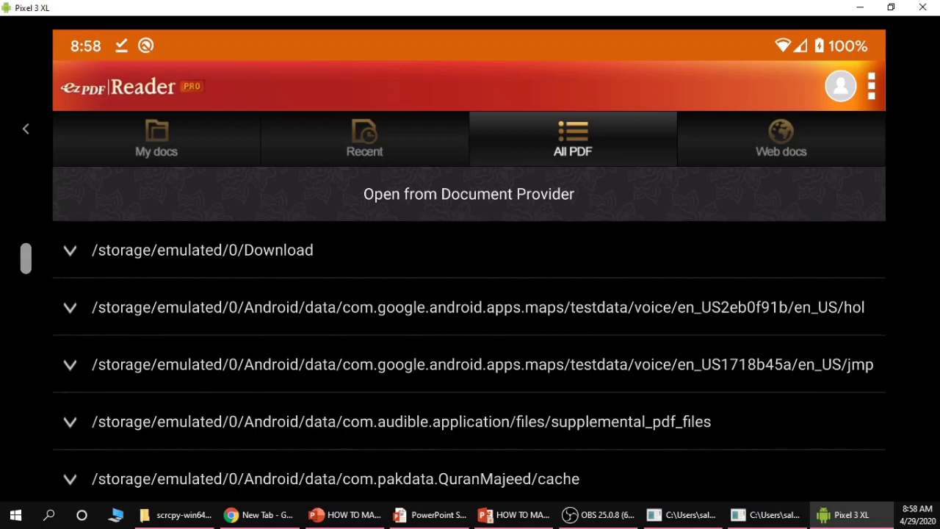
pyautogui.click(872, 86)
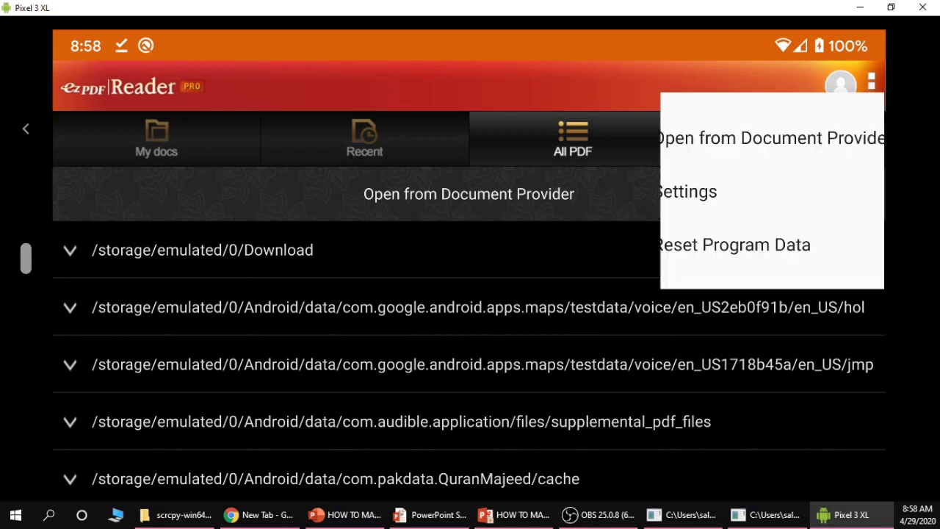
pyautogui.click(734, 129)
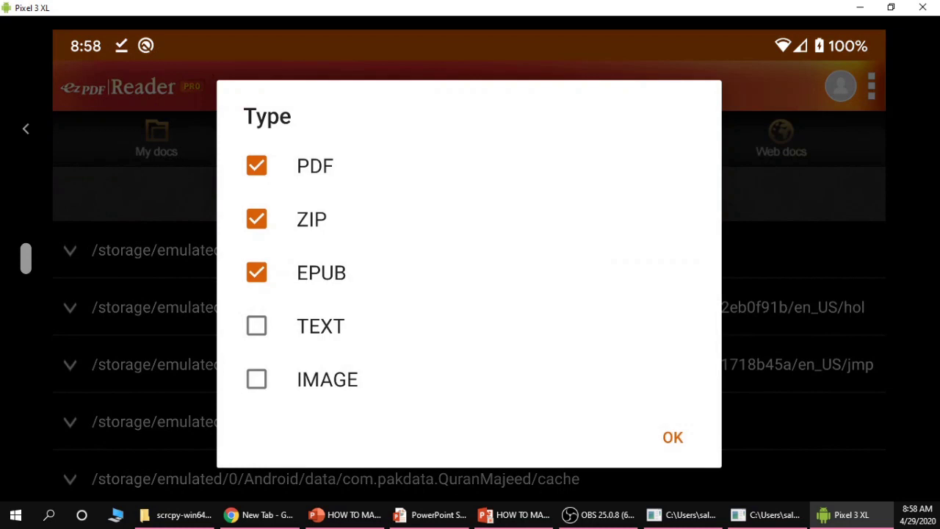
pyautogui.click(672, 437)
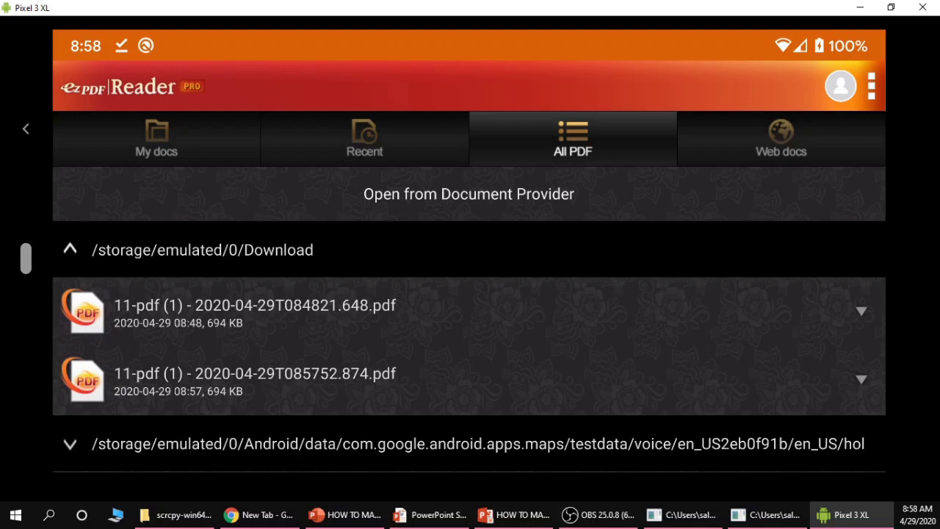
# Step: Open the first downloaded Alice PDF and scroll to Chapter I on page 3
pyautogui.click(254, 308)
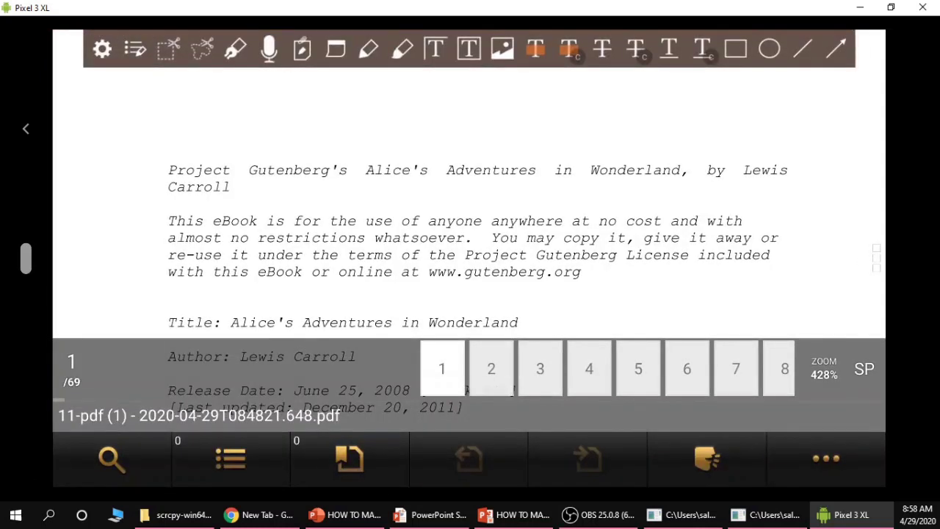
pyautogui.scroll(-10, 470, 220)
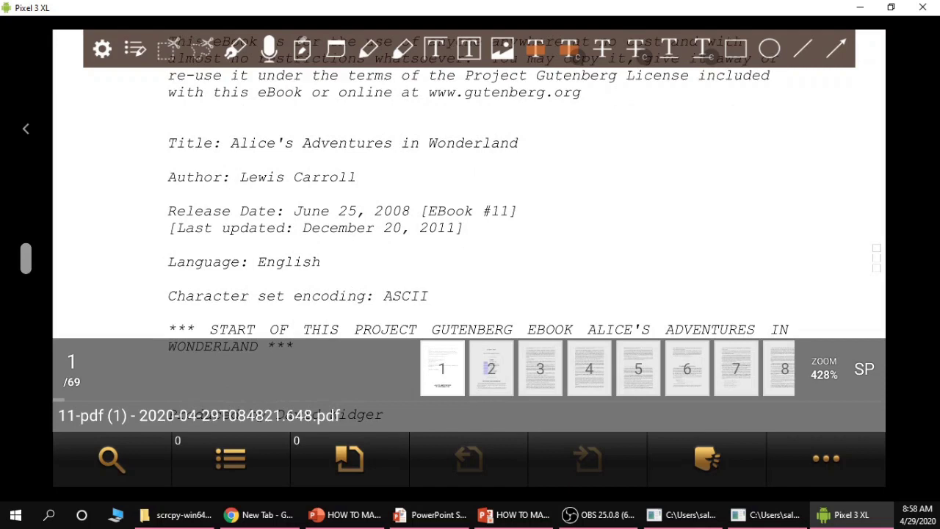
pyautogui.scroll(-10, 470, 220)
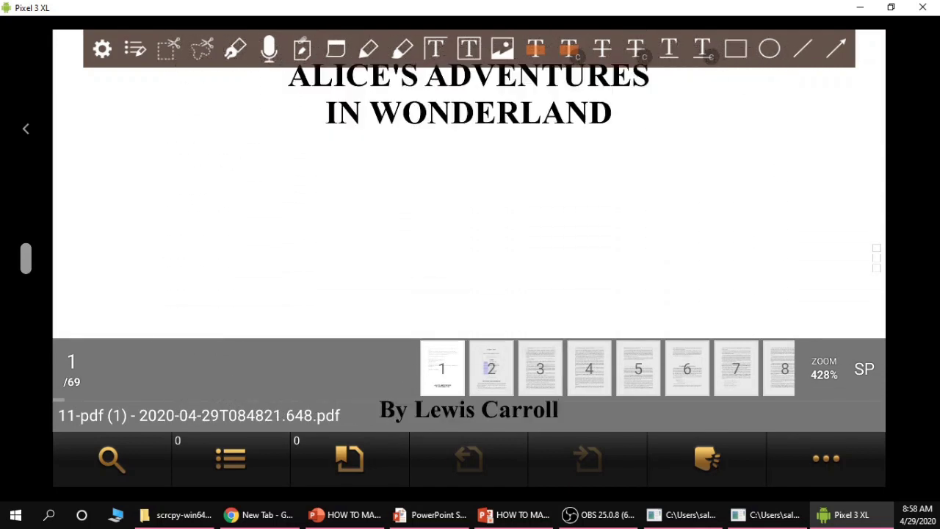
pyautogui.scroll(-8, 470, 220)
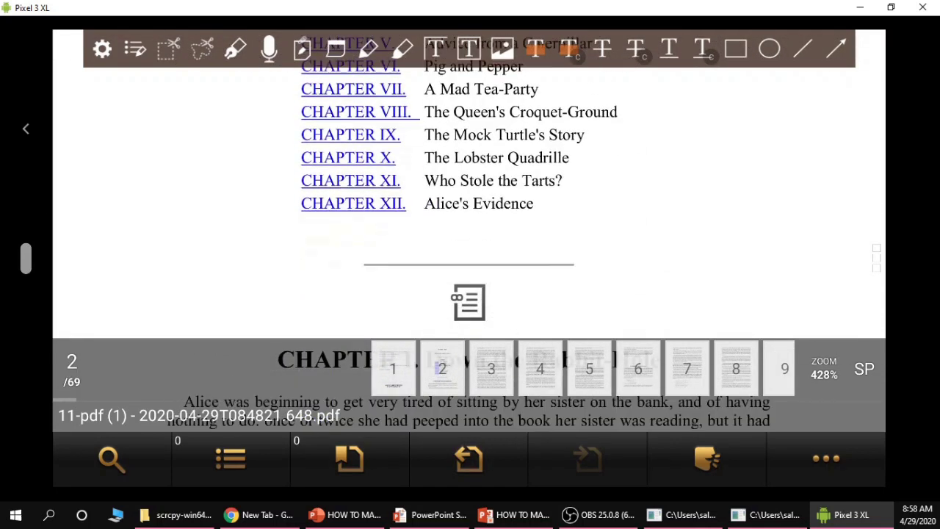
pyautogui.scroll(-10, 470, 220)
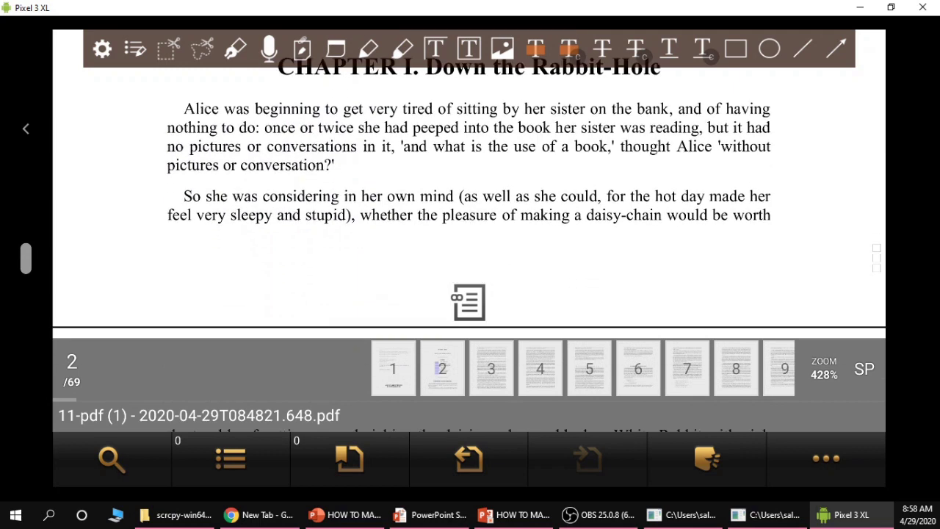
pyautogui.scroll(-3, 470, 221)
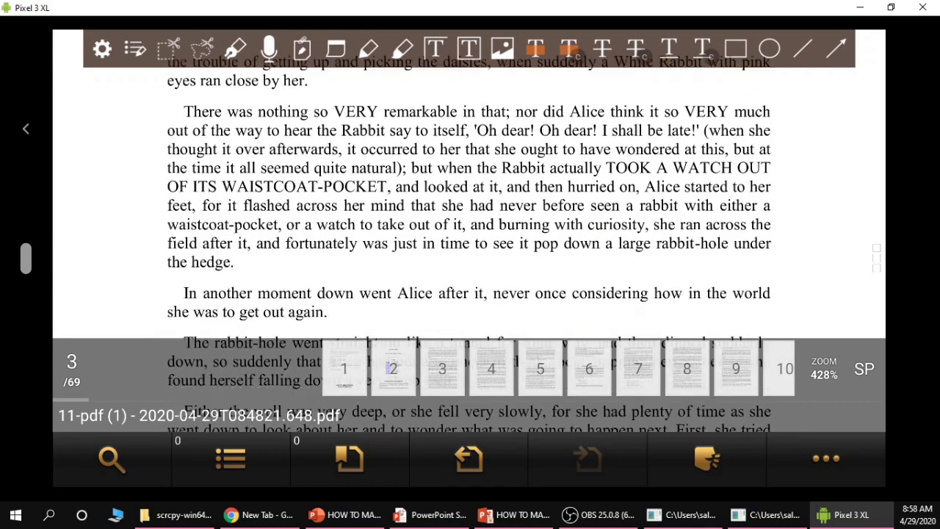
pyautogui.scroll(2, 470, 221)
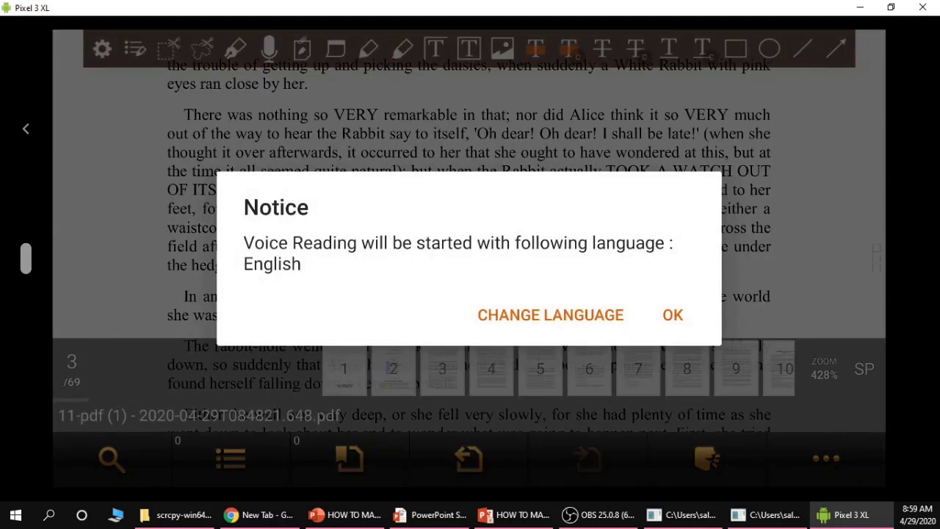
# Step: Start English voice reading and lower the speech rate in the TTS settings
pyautogui.click(672, 314)
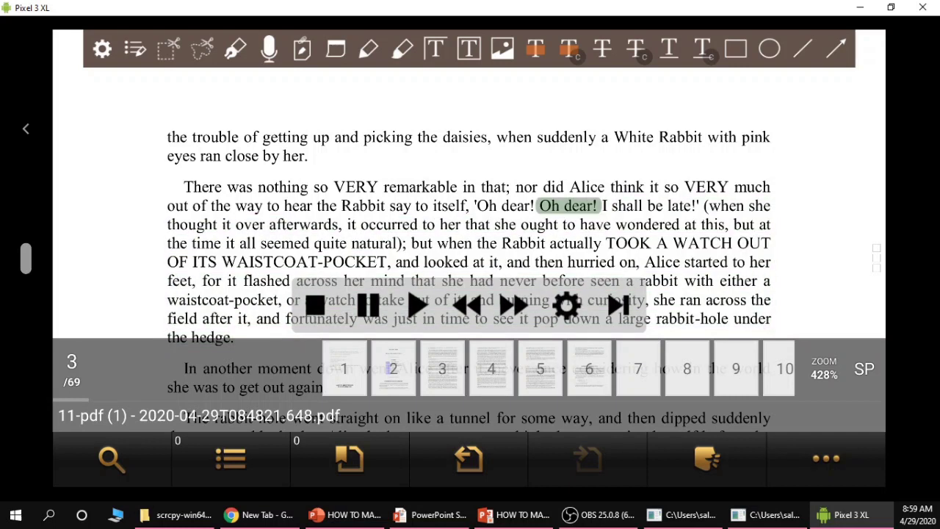
pyautogui.click(567, 304)
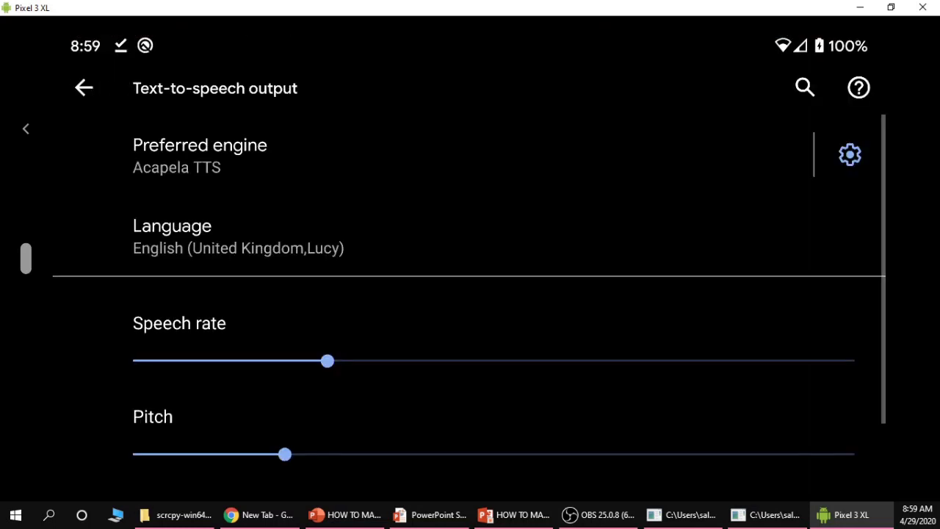
pyautogui.moveTo(328, 361); pyautogui.dragTo(284, 360)
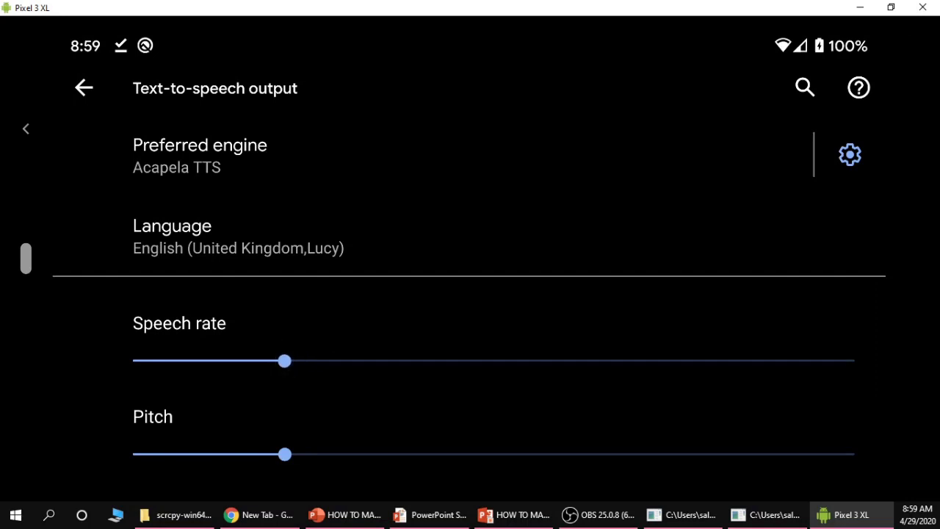
pyautogui.hotkey('ctrl', 'b')
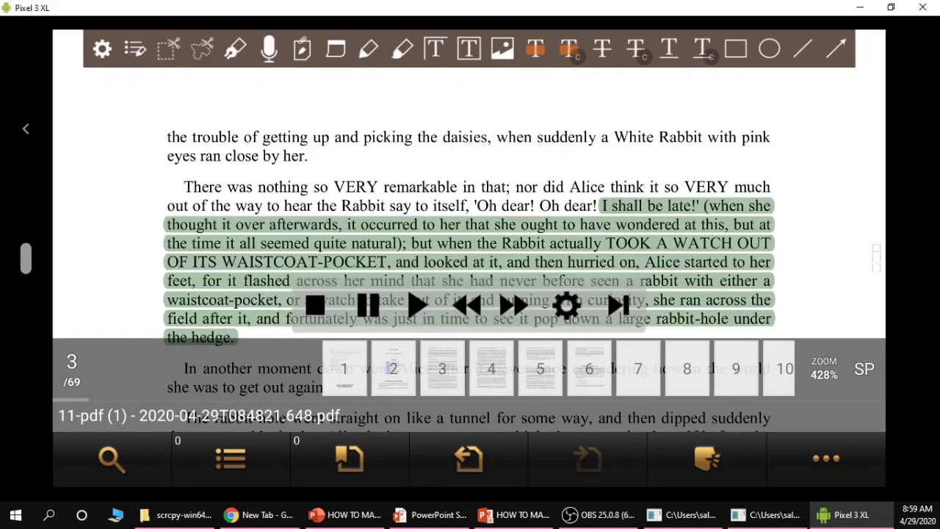
# Step: Raise the reading volume two steps while rotating to portrait and back to landscape
pyautogui.hotkey('ctrl', 'r')
pyautogui.hotkey('ctrl', 'Up')
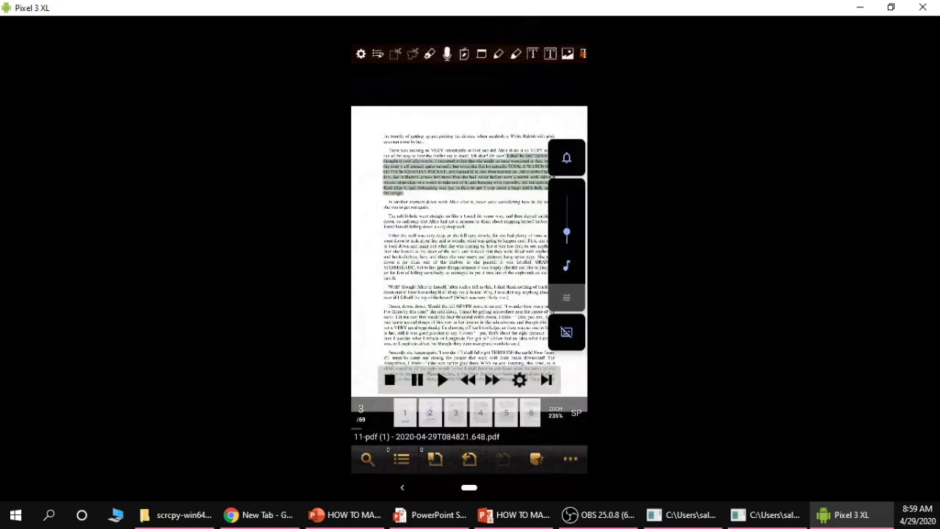
pyautogui.hotkey('ctrl', 'Up')
pyautogui.hotkey('ctrl', 'Up')
pyautogui.hotkey('ctrl', 'Up')
pyautogui.hotkey('ctrl', 'r')
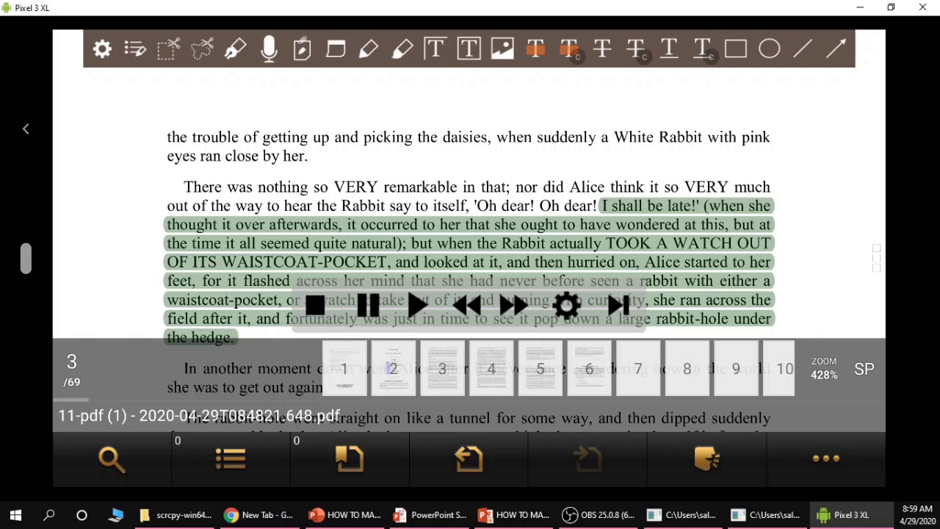
# Step: Rotate to portrait and let the read-aloud of page 3 finish
pyautogui.hotkey('ctrl', 'r')
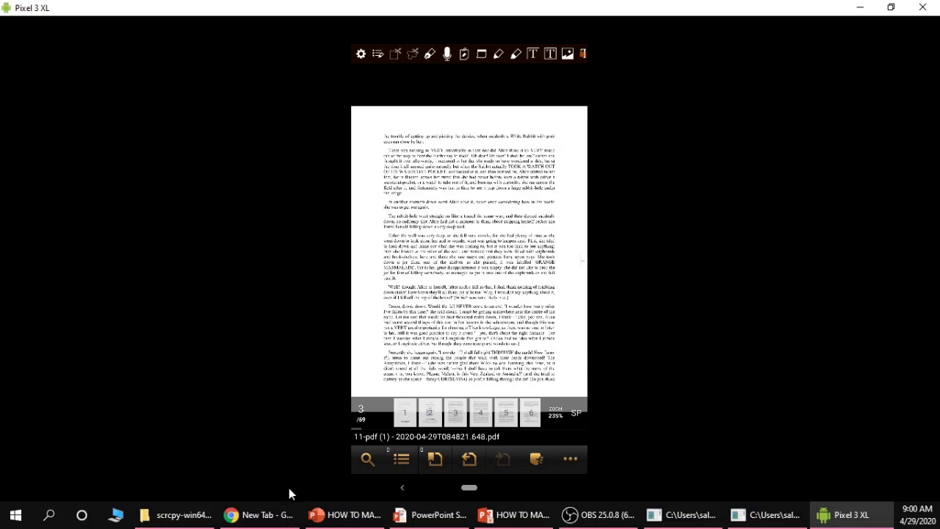
# Step: Load blog.ipspace.net in Chrome and open the 'Network Automation and Hammer of Thor' post
pyautogui.click(279, 515)
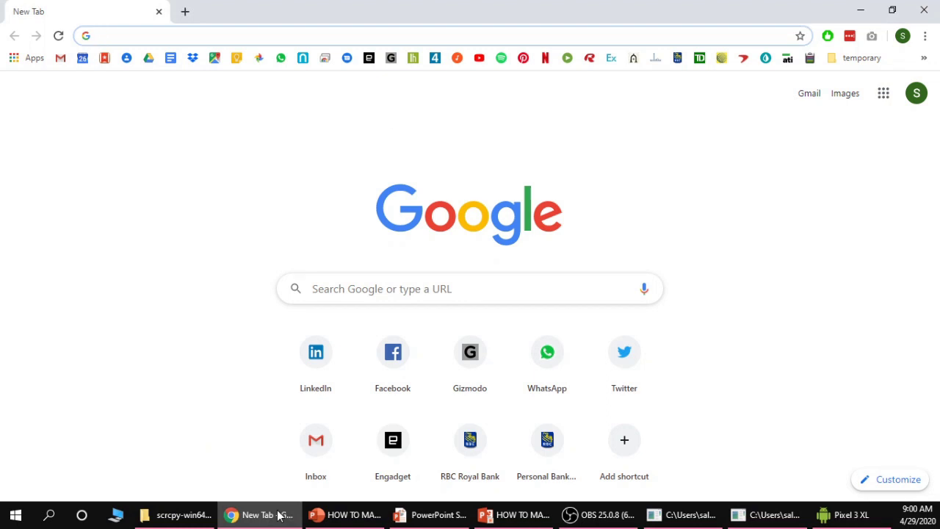
pyautogui.write('blog.ipspace.net')
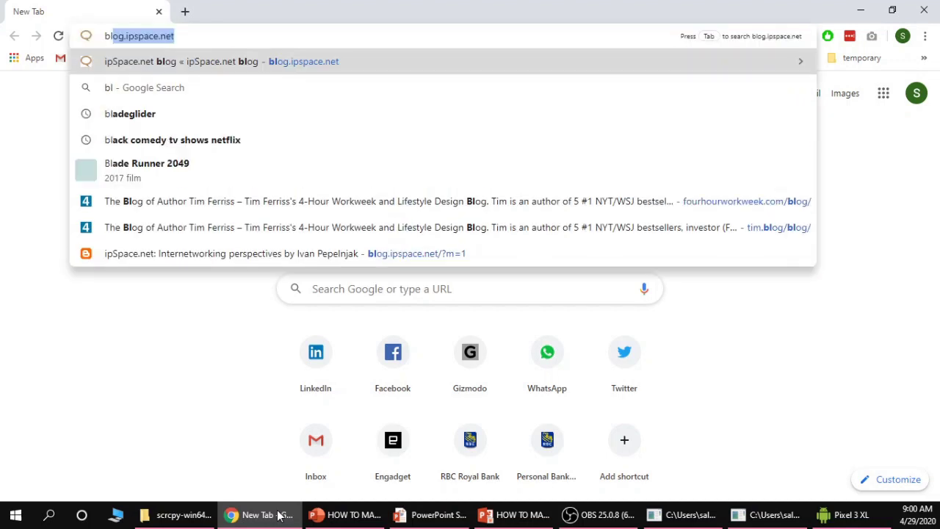
pyautogui.press('Return')
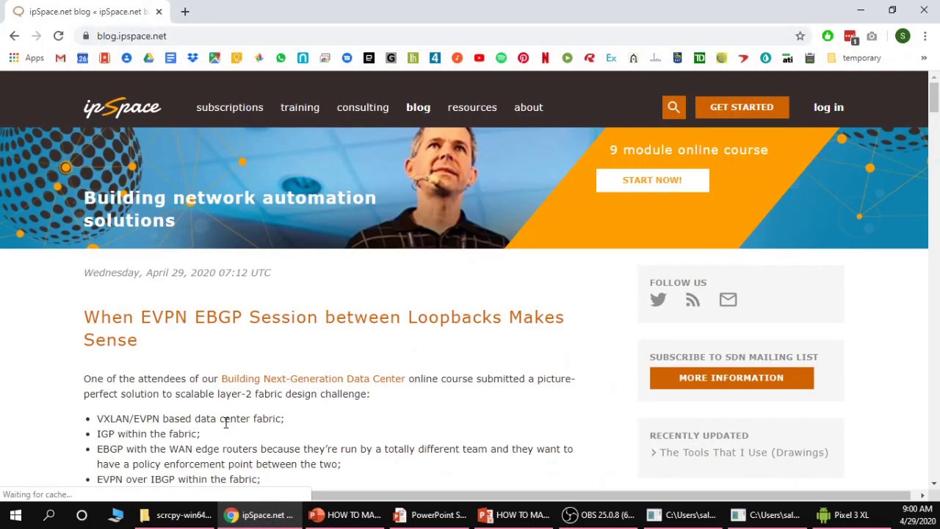
pyautogui.scroll(-5, 253, 325)
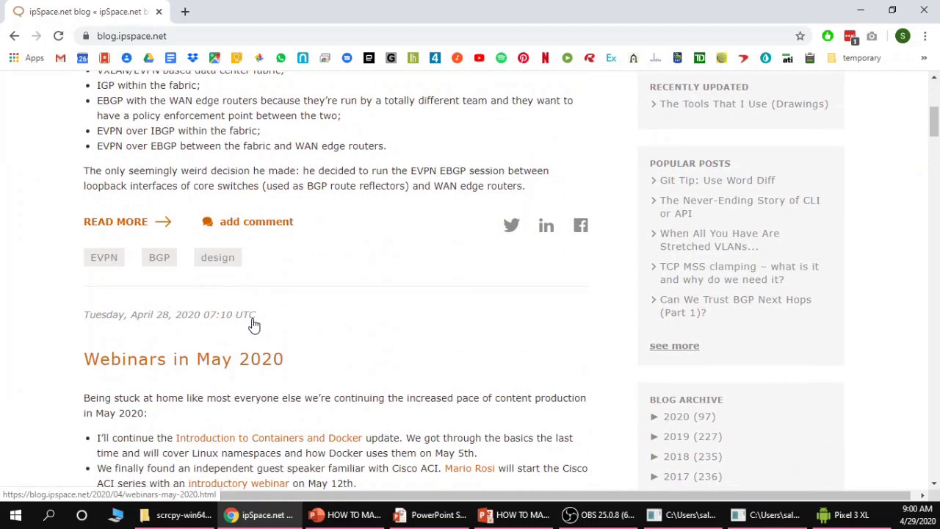
pyautogui.scroll(-9, 254, 326)
pyautogui.click(275, 190)
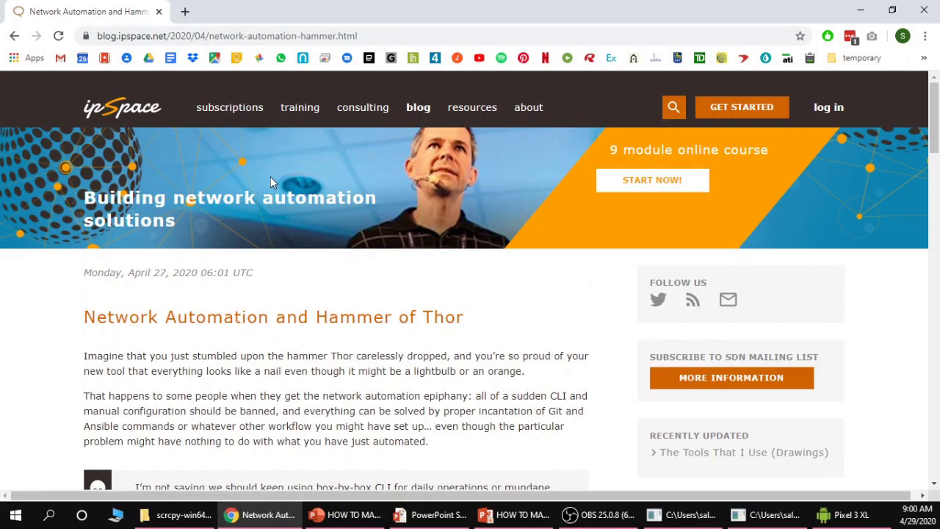
# Step: Scroll through the article, then open a new Chrome tab
pyautogui.scroll(-10, 271, 177)
pyautogui.scroll(-8, 282, 178)
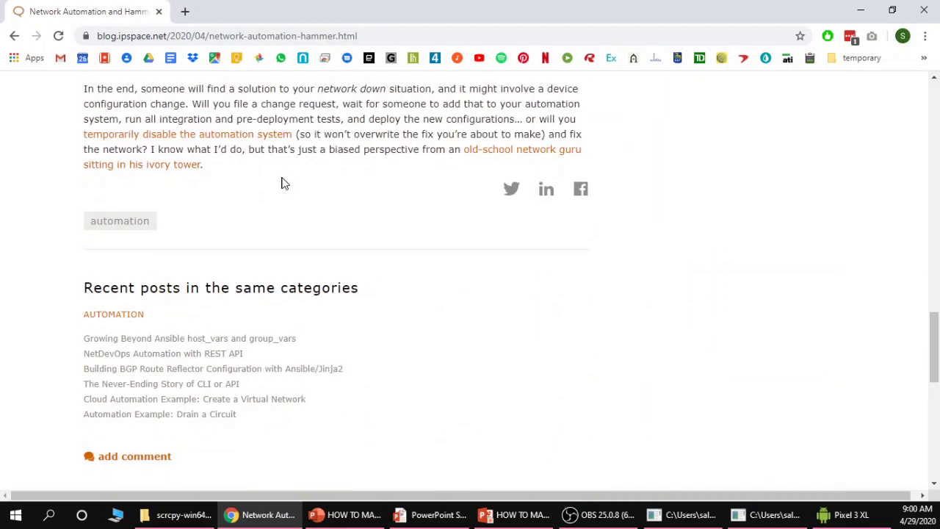
pyautogui.scroll(20, 282, 178)
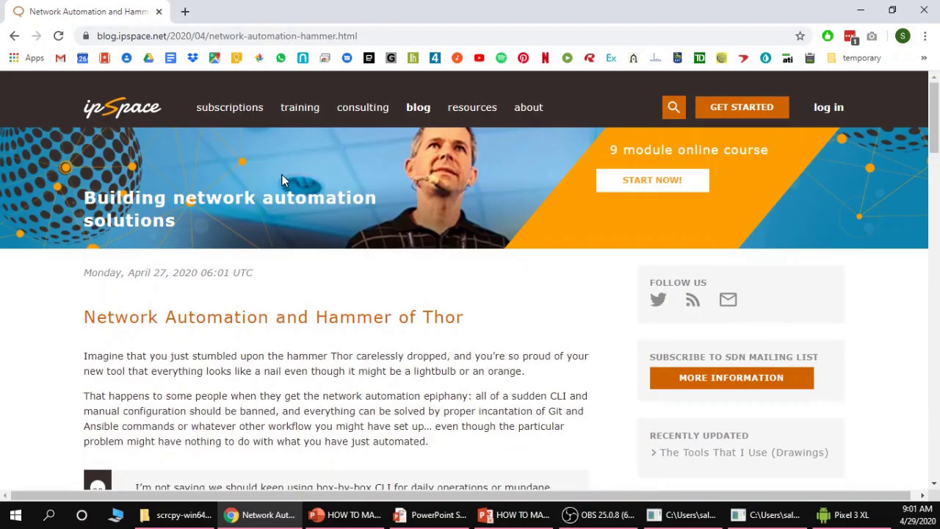
pyautogui.click(185, 11)
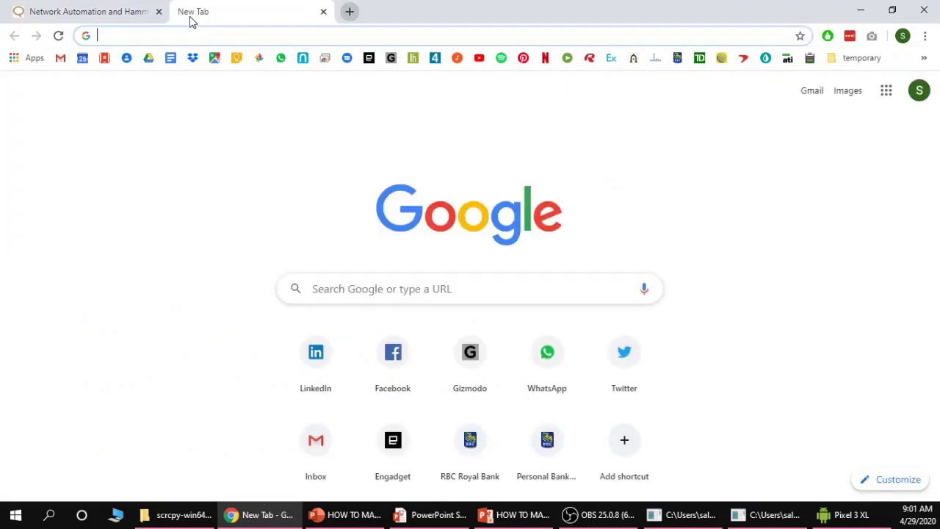
# Step: Go to the Chrome Web Store and search for 'read aloud' extensions
pyautogui.write('chrome.')
pyautogui.press('BackSpace')
pyautogui.press('BackSpace')
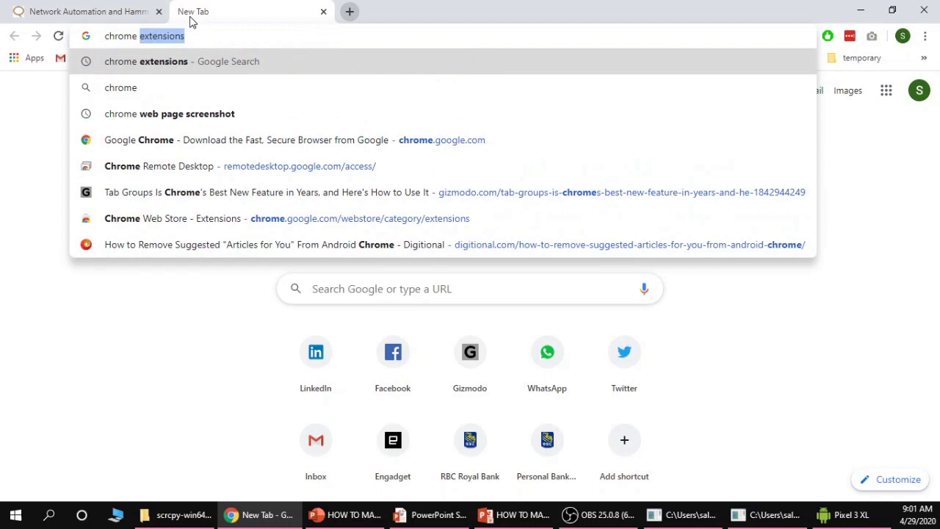
pyautogui.press('Return')
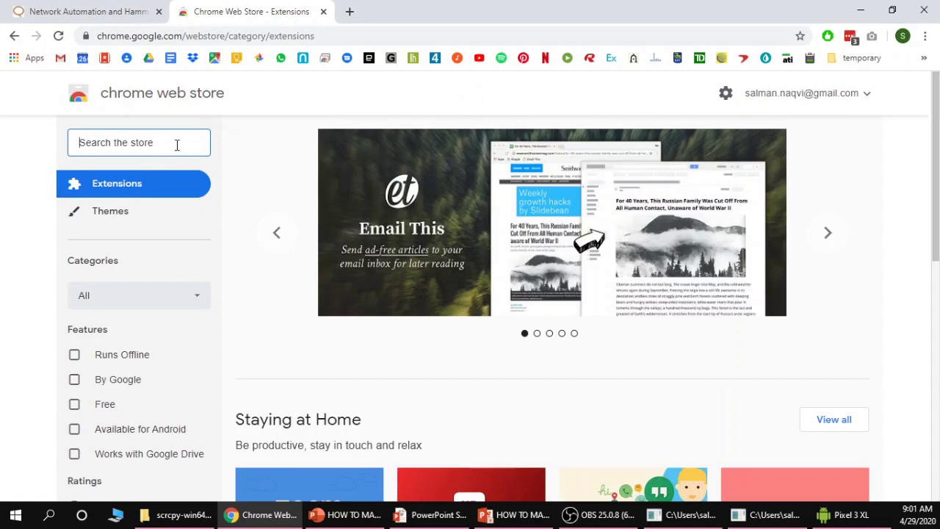
pyautogui.write('read aloud')
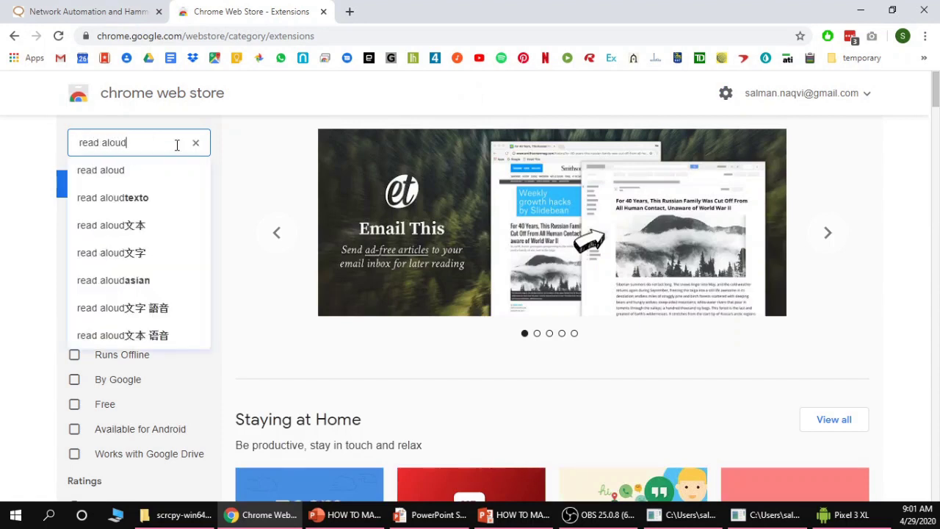
pyautogui.press('Return')
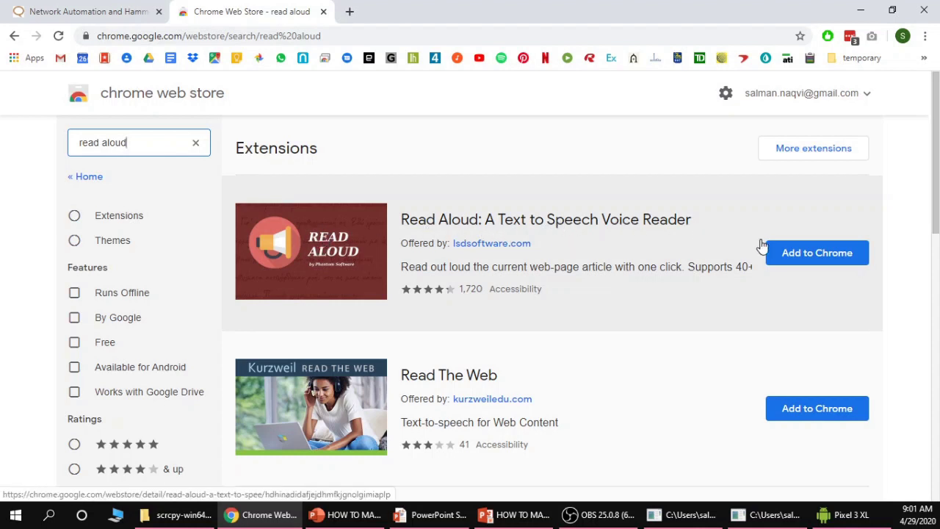
# Step: Add Read Aloud: A Text to Speech Voice Reader to Chrome and confirm the install
pyautogui.click(807, 257)
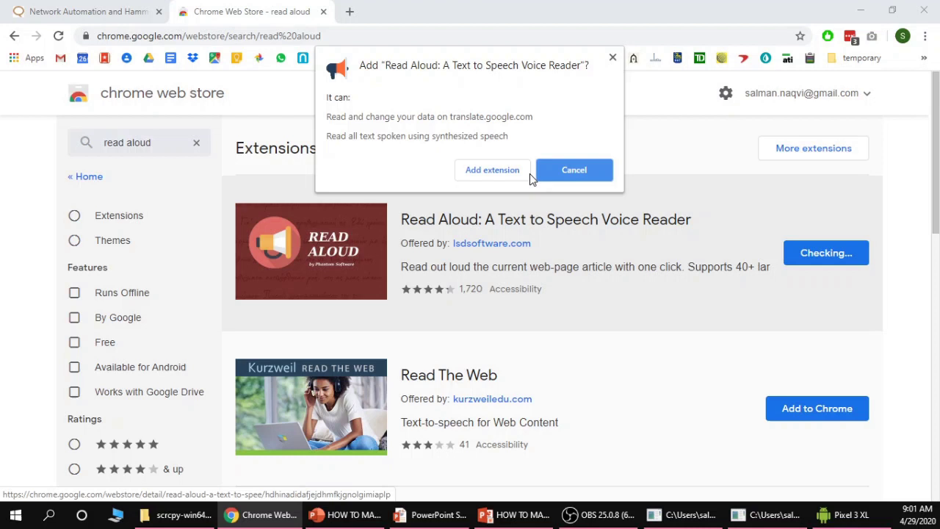
pyautogui.click(517, 173)
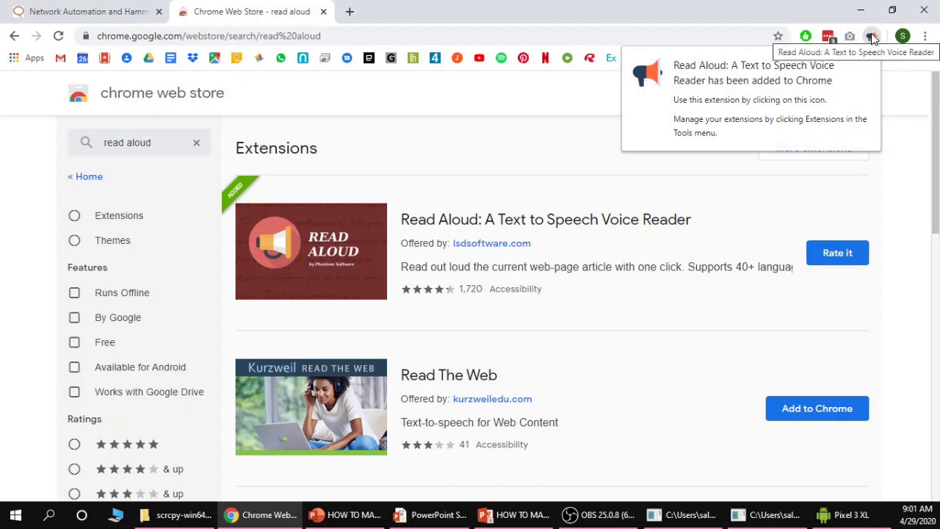
pyautogui.click(924, 36)
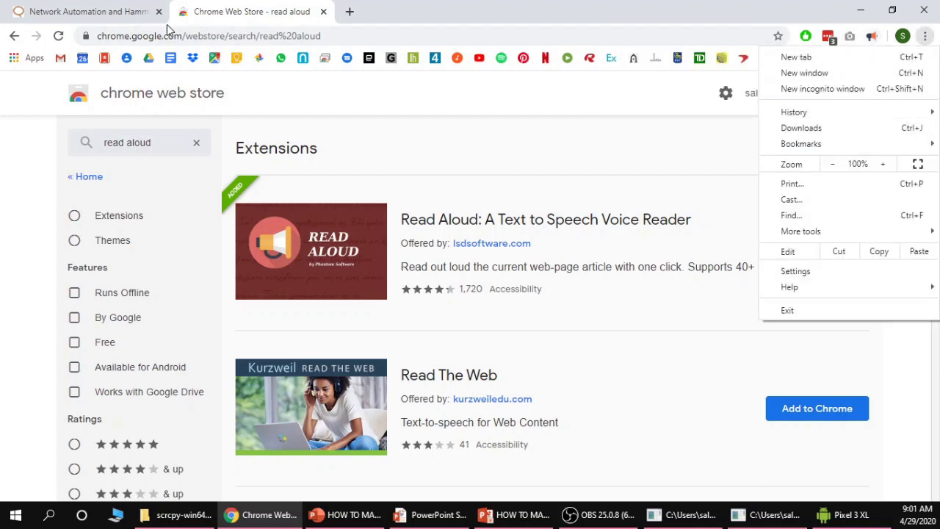
# Step: Start and pause Read Aloud on the blog article, then nudge its Speed slider faster
pyautogui.click(95, 14)
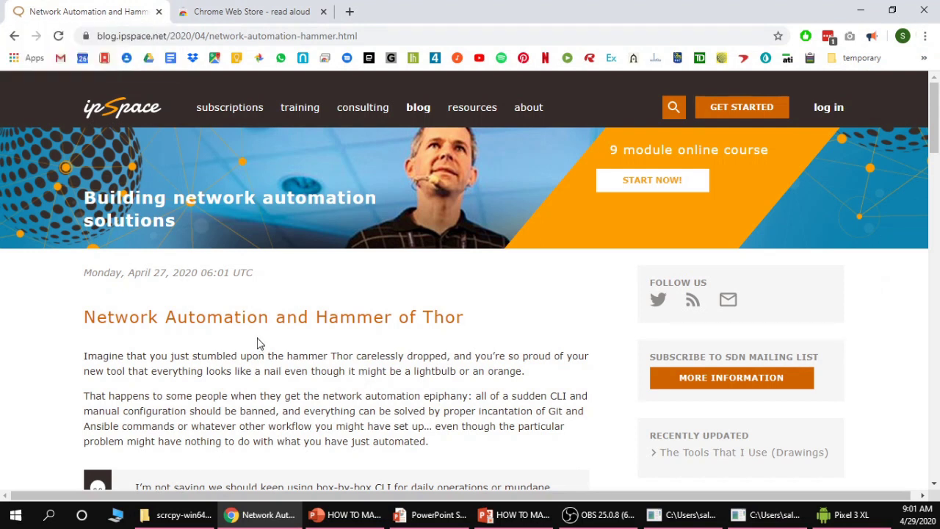
pyautogui.click(871, 36)
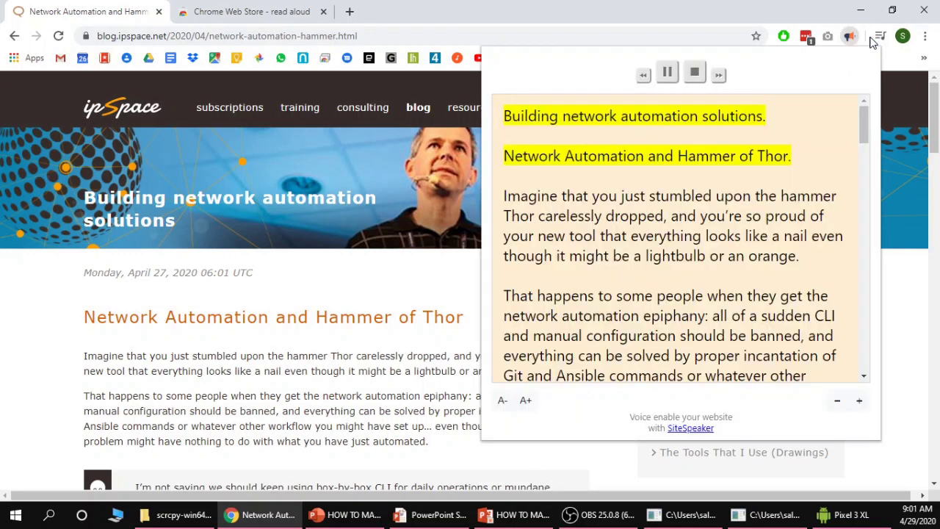
pyautogui.click(668, 73)
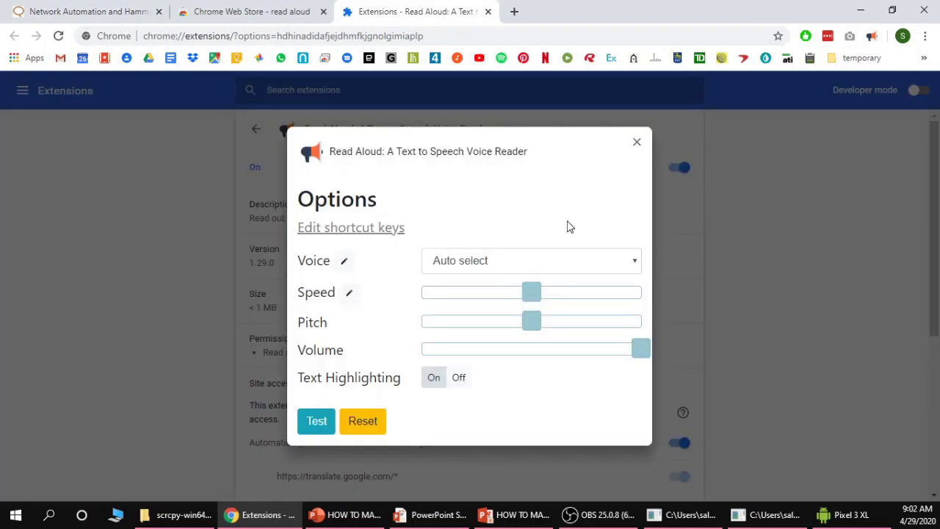
pyautogui.moveTo(552, 294); pyautogui.dragTo(559, 298)
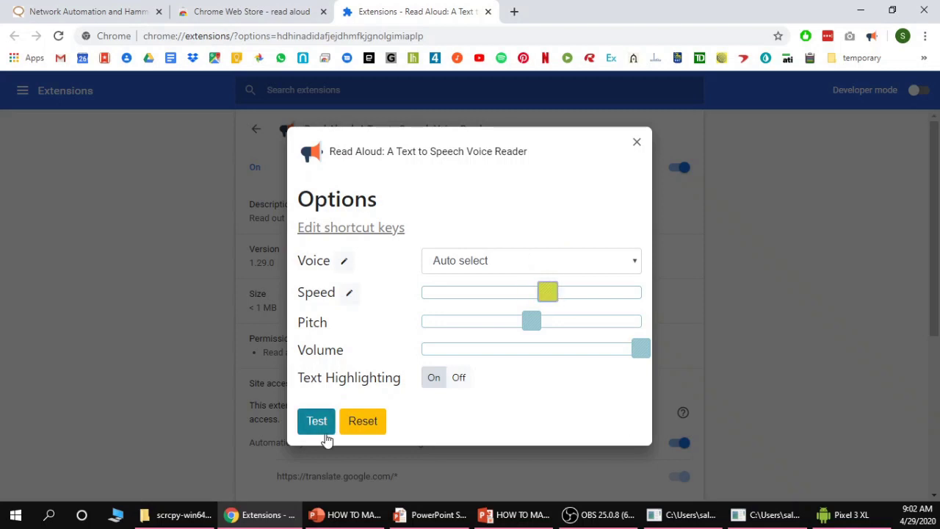
# Step: Start reading the blog article aloud with Read Aloud, pausing and resuming once
pyautogui.click(88, 13)
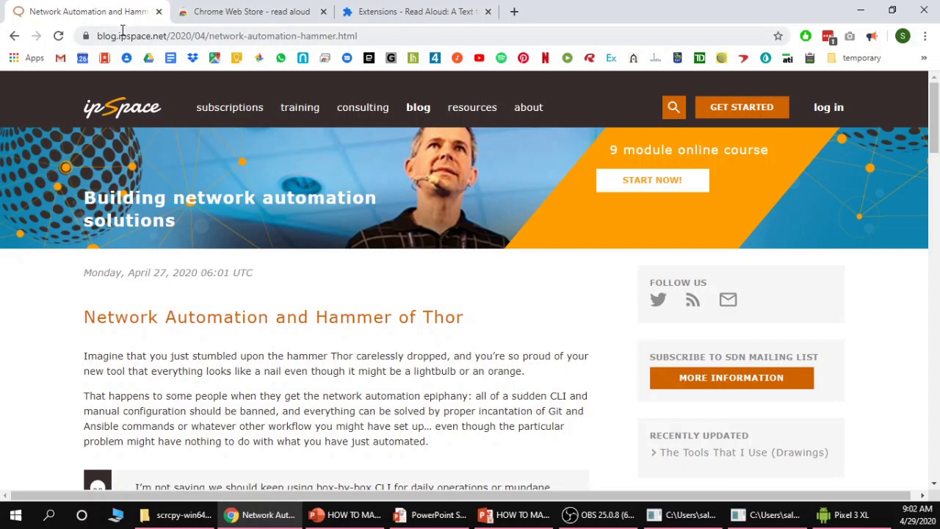
pyautogui.click(870, 36)
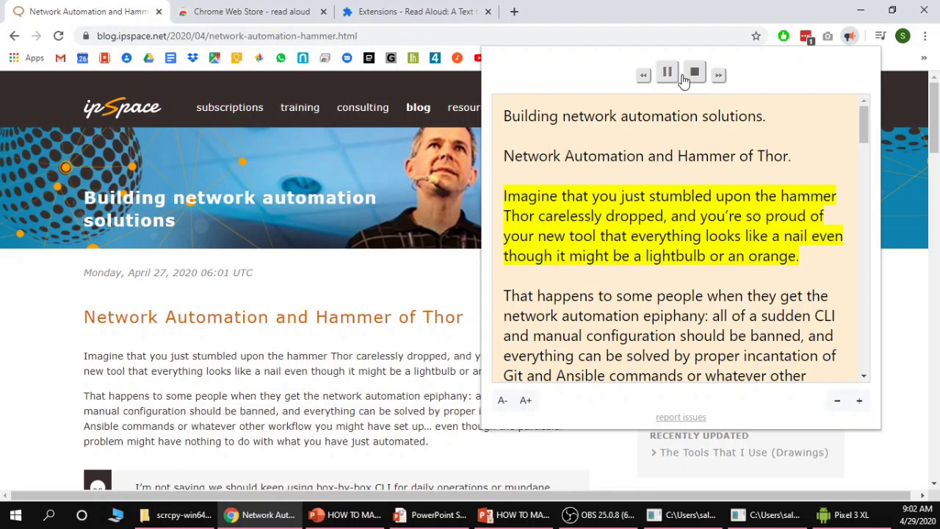
pyautogui.click(668, 73)
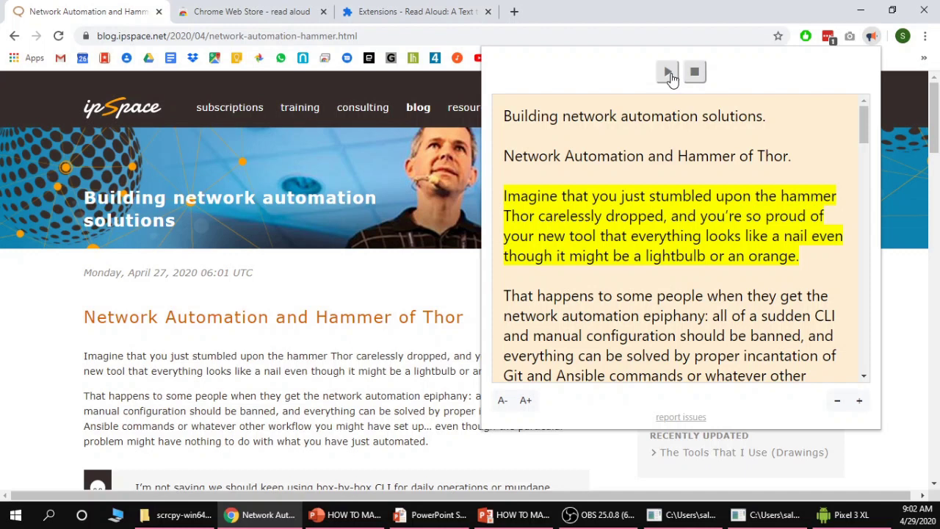
pyautogui.click(669, 74)
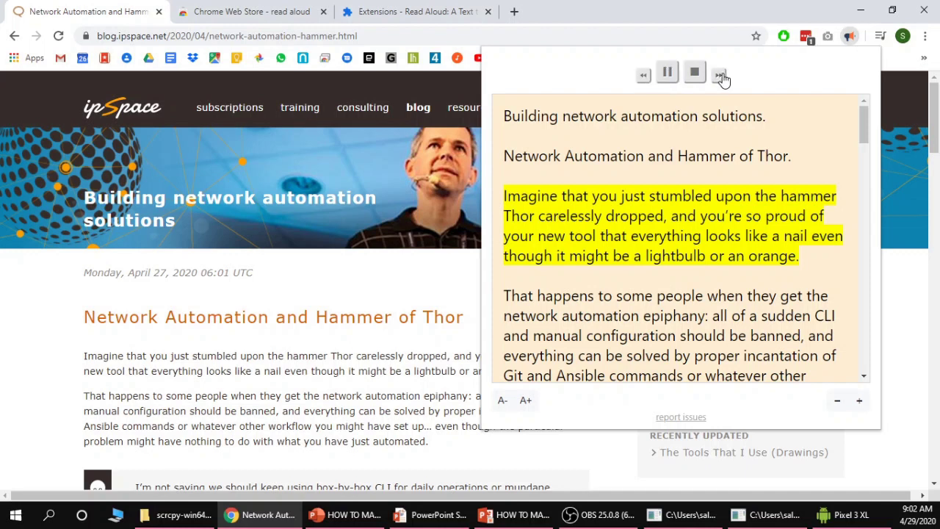
# Step: Skip forward three passages, go back one, then stop the reading
pyautogui.click(719, 75)
pyautogui.click(720, 75)
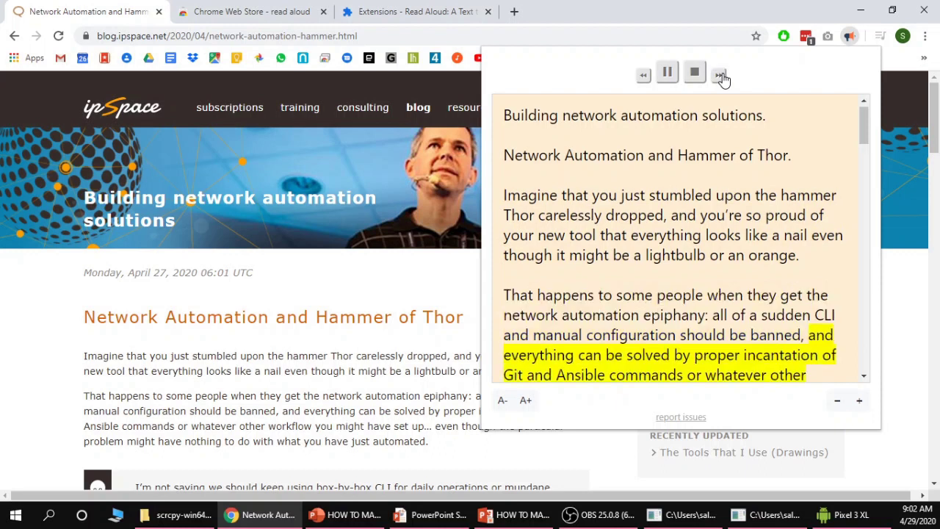
pyautogui.click(721, 77)
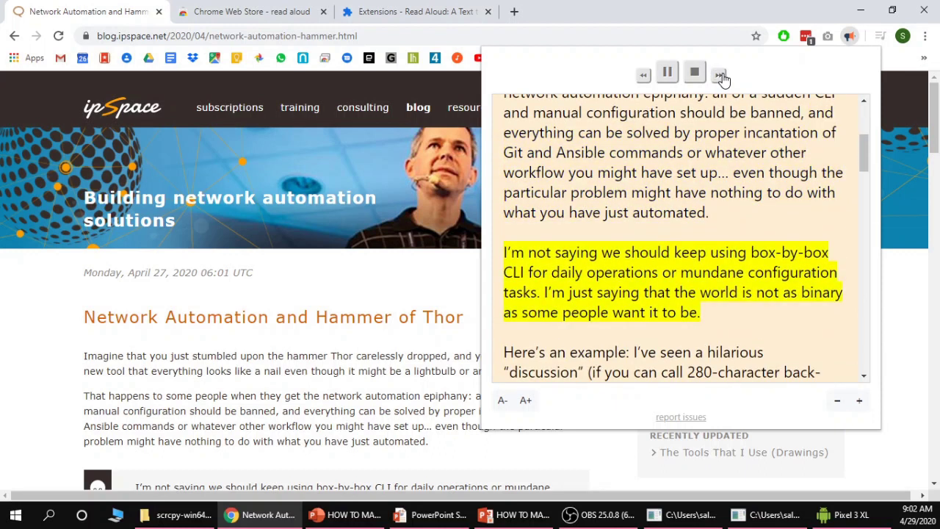
pyautogui.click(645, 78)
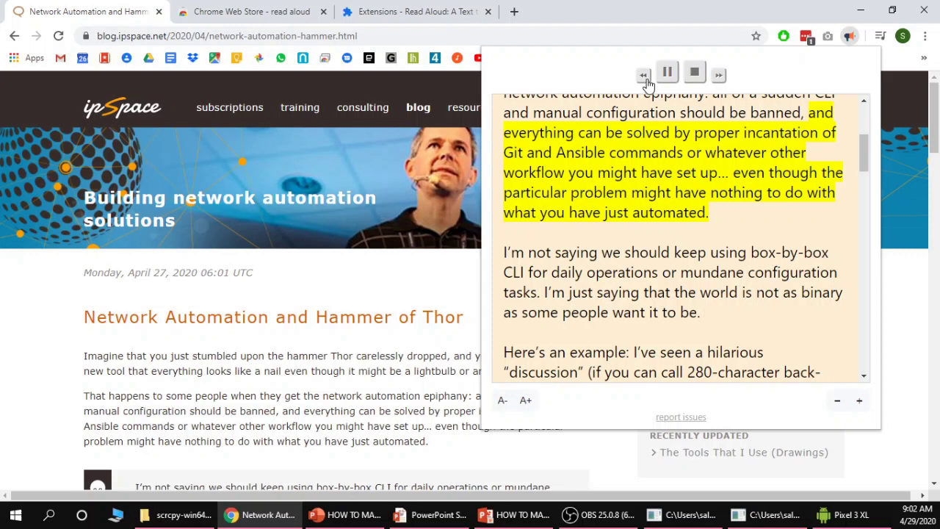
pyautogui.click(694, 72)
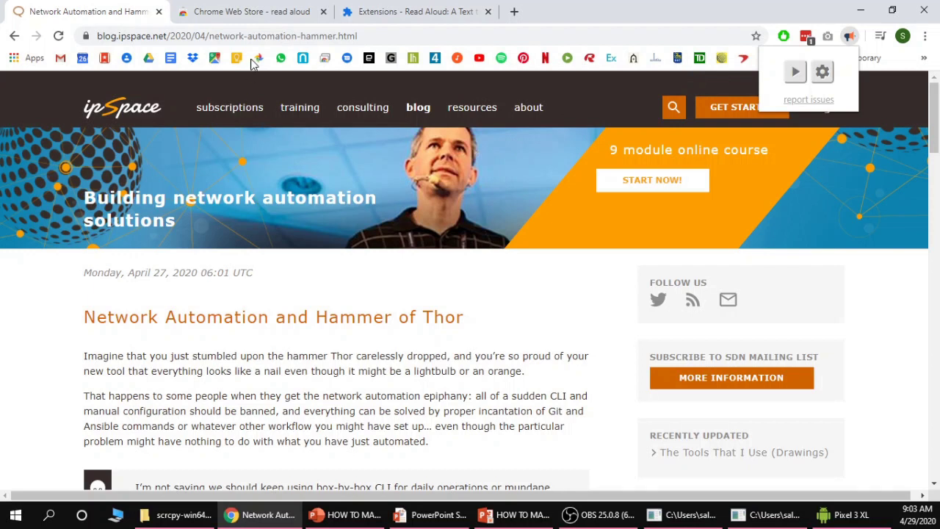
# Step: Copy the web address of the ipSpace post 'Network Automation and Hammer of Thor'
pyautogui.click(256, 36)
pyautogui.hotkey('ctrl', 'c')
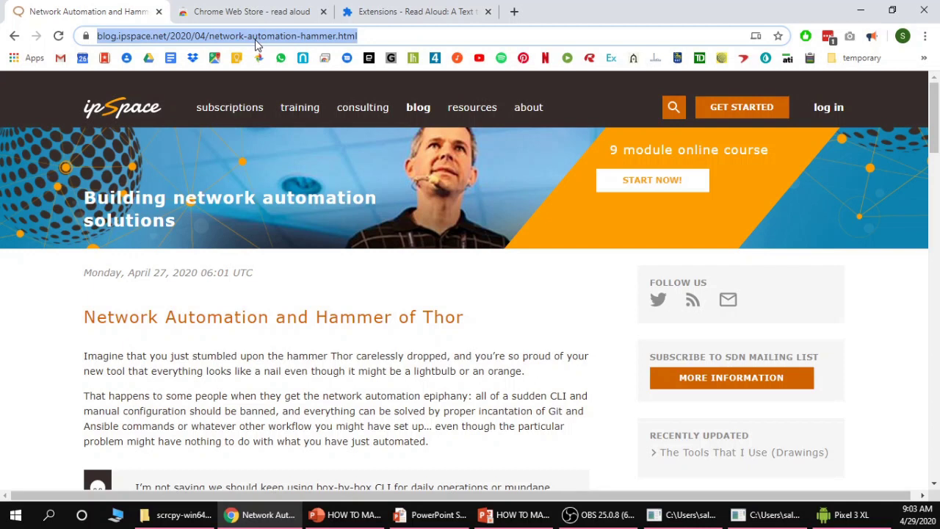
# Step: Launch Microsoft Edge maximized and load the copied ipSpace article address
pyautogui.click(12, 520)
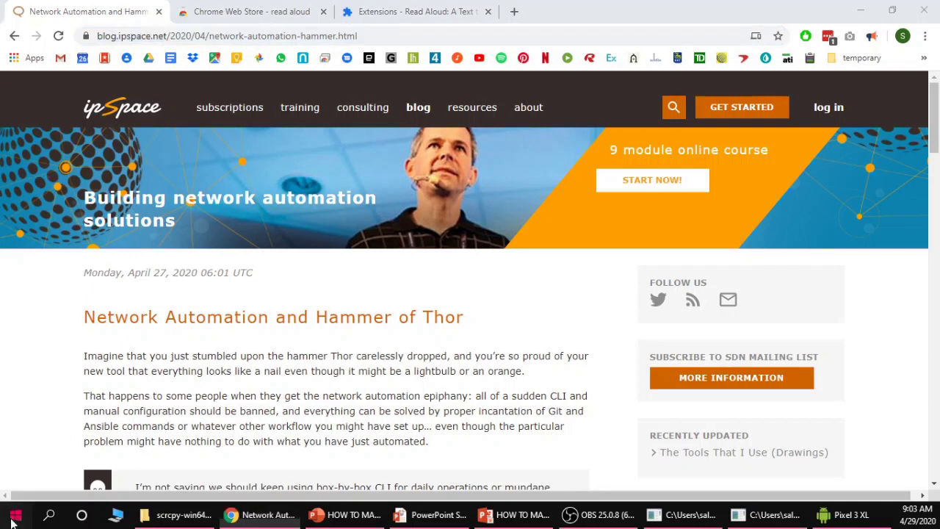
pyautogui.write('micr')
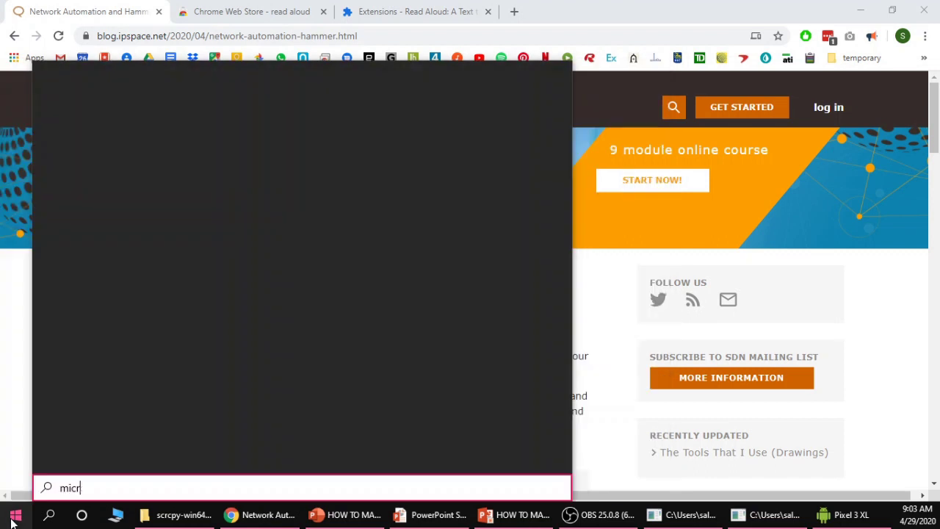
pyautogui.write('osoft edge')
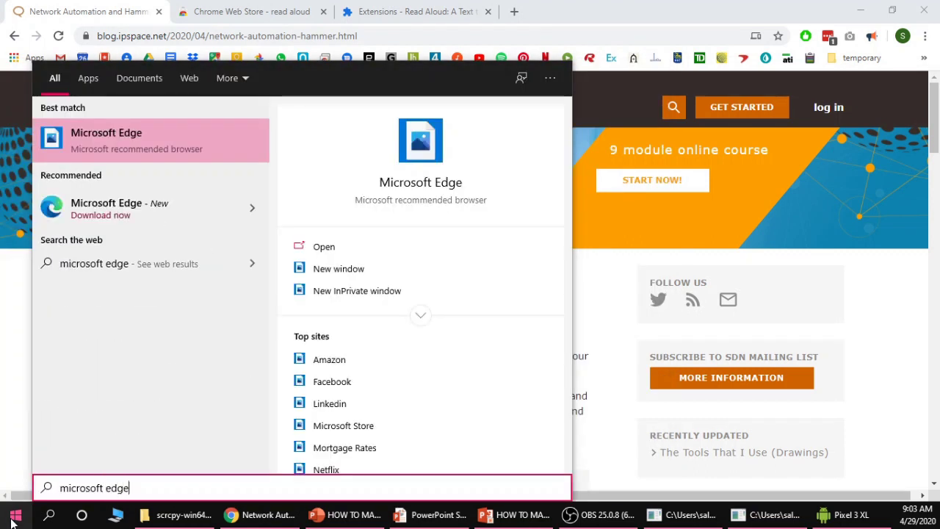
pyautogui.press('Return')
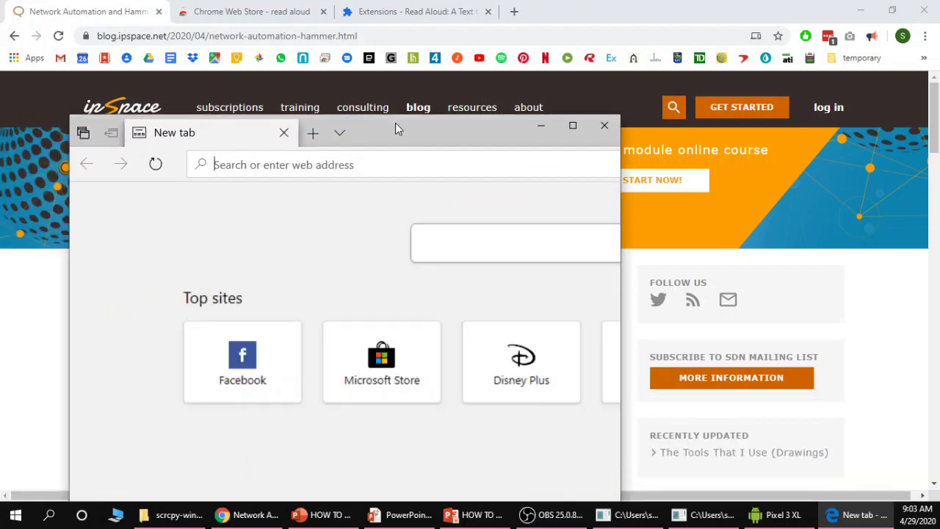
pyautogui.doubleClick(411, 128)
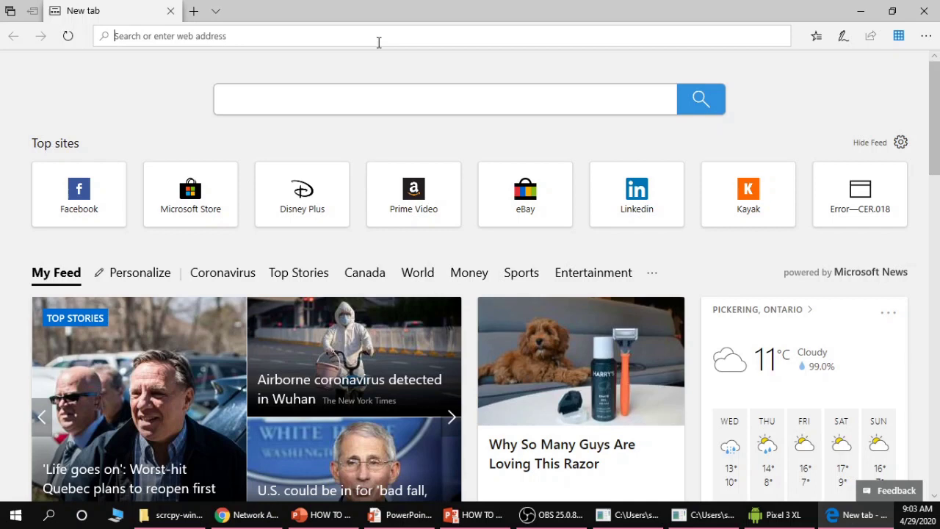
pyautogui.hotkey('ctrl', 'v')
pyautogui.press('Return')
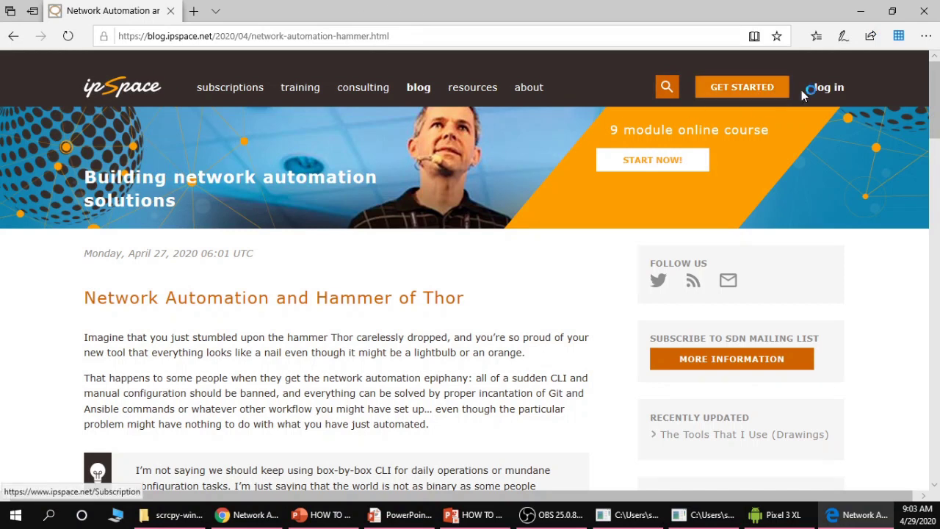
# Step: Start Read Aloud on the article, then restart the narration from the word 'Imagine'
pyautogui.click(926, 36)
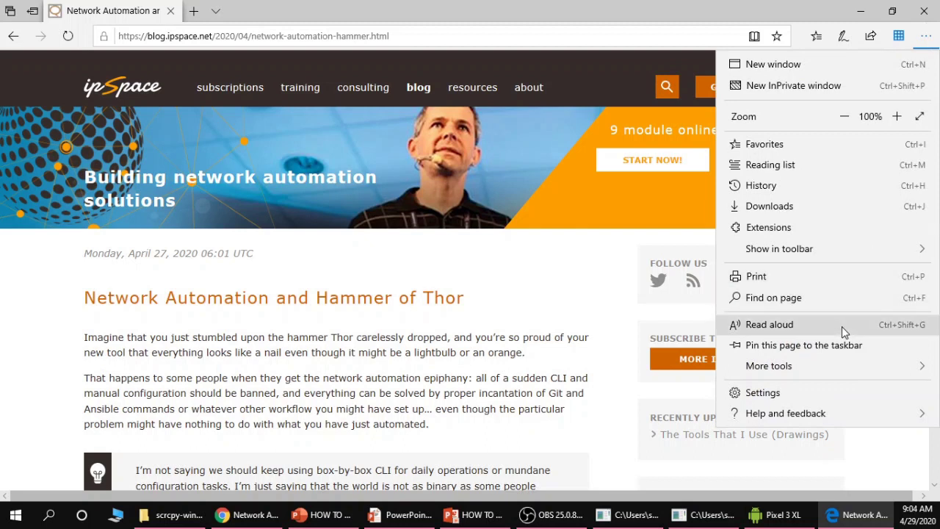
pyautogui.click(796, 325)
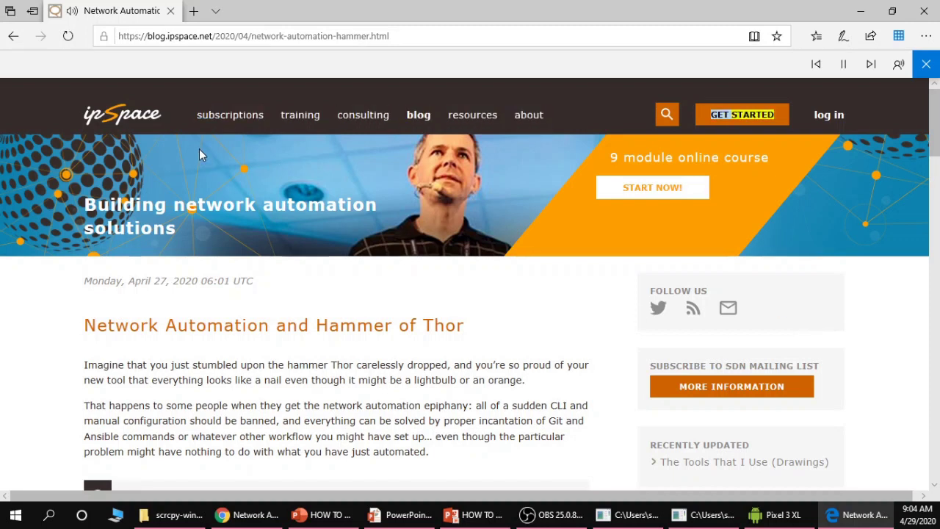
pyautogui.click(843, 64)
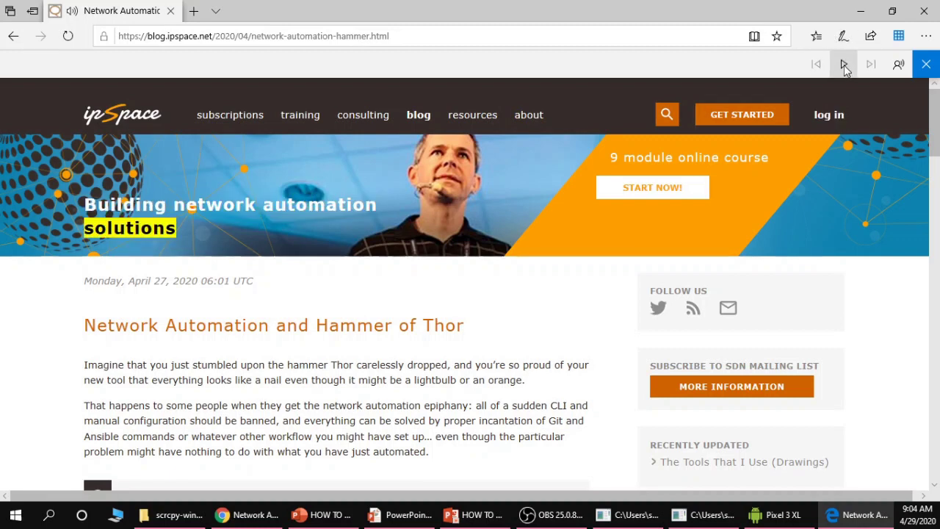
pyautogui.scroll(-3, 464, 311)
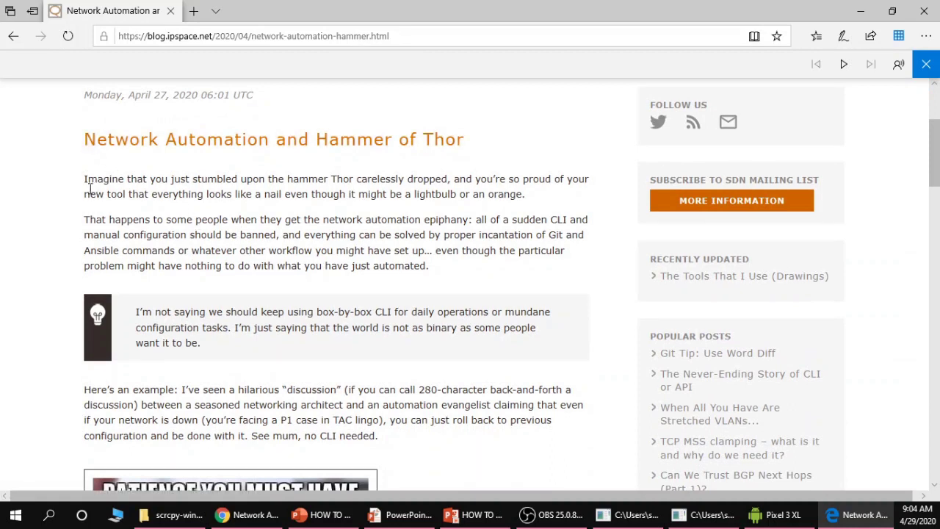
pyautogui.moveTo(84, 180); pyautogui.dragTo(124, 187)
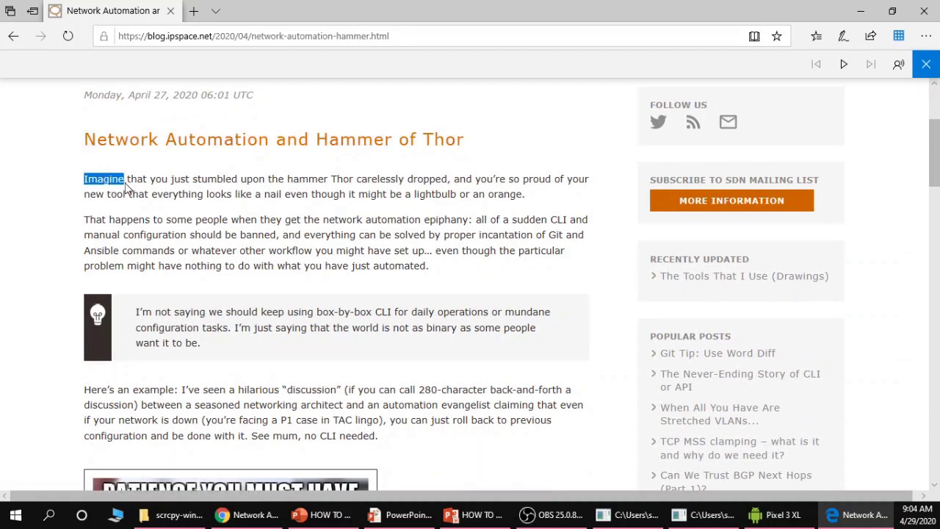
pyautogui.click(843, 68)
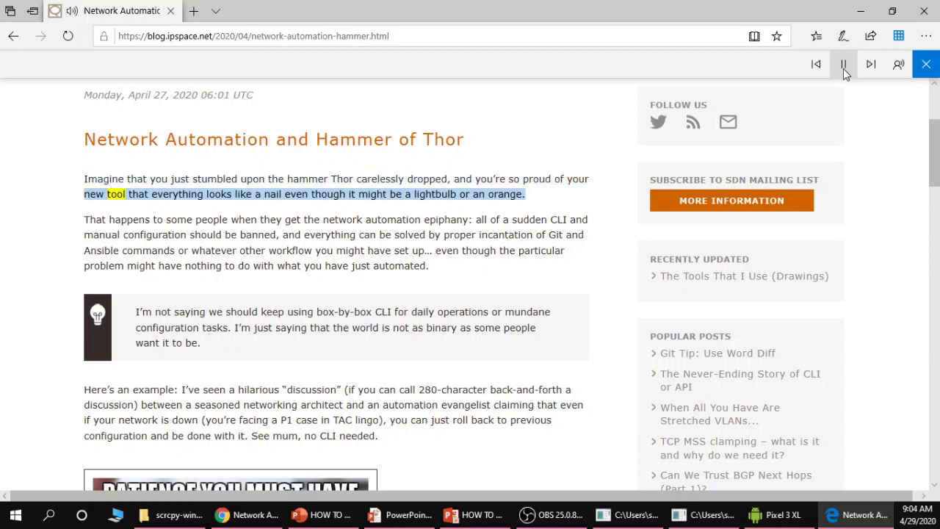
pyautogui.click(843, 67)
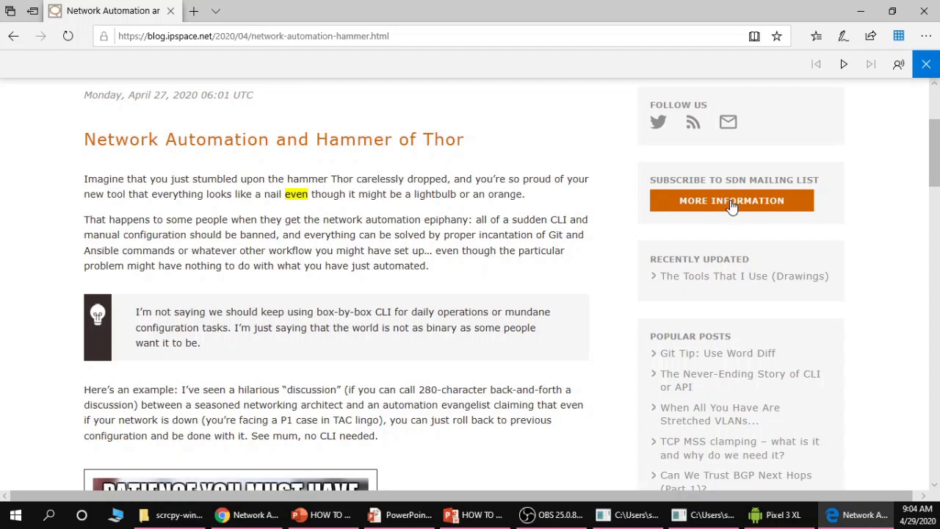
pyautogui.click(843, 65)
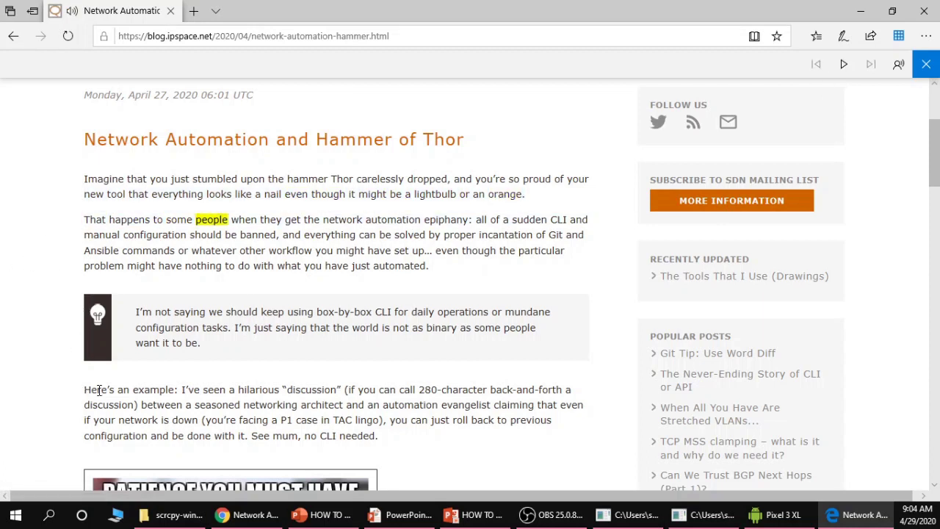
# Step: Jump narration between the 'Next, it might not be' and 'myth of fail fast' paragraphs, then pause
pyautogui.scroll(-4, 100, 389)
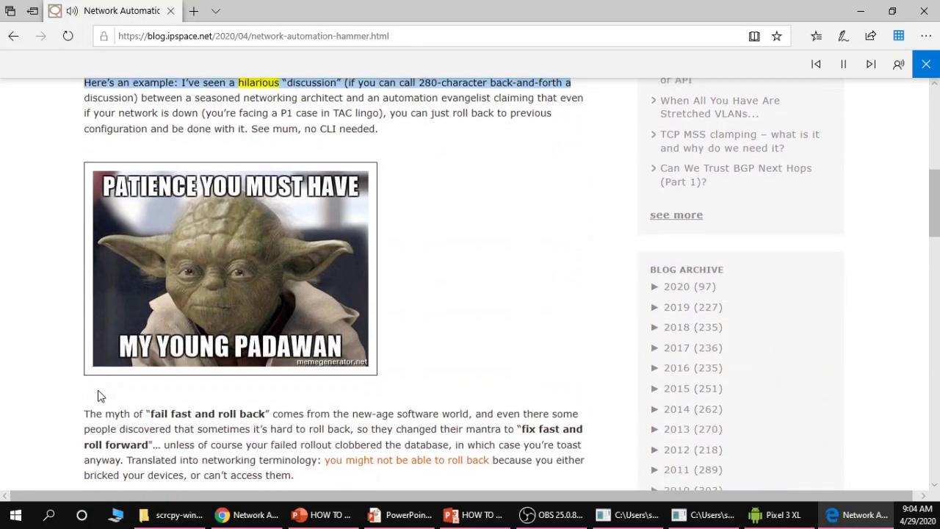
pyautogui.scroll(-4, 98, 392)
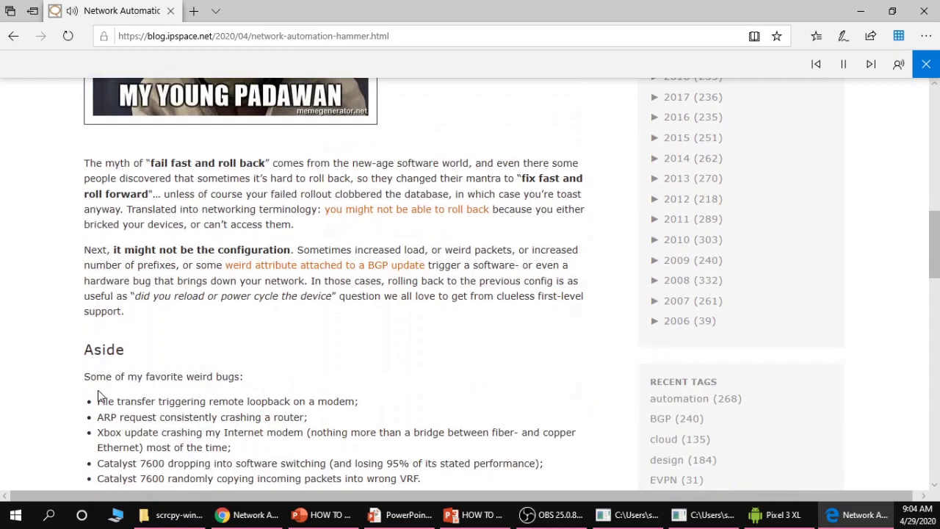
pyautogui.click(101, 249)
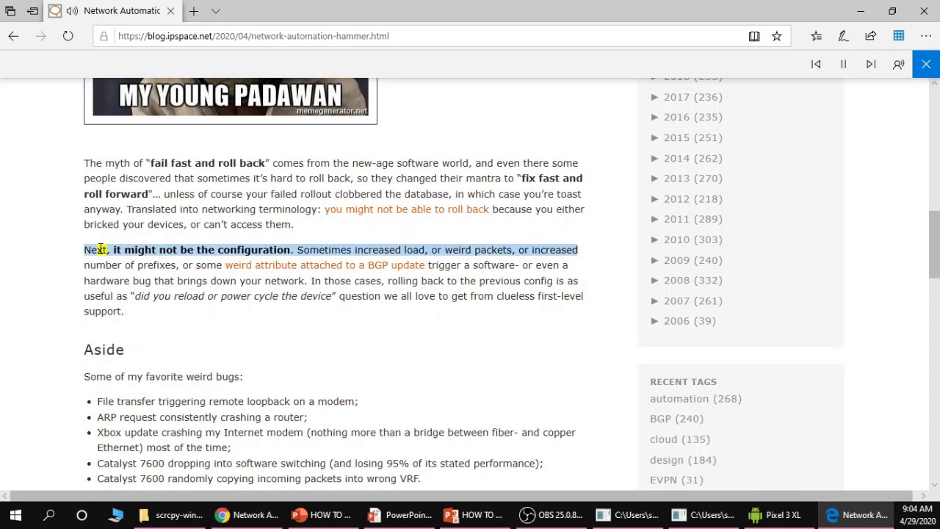
pyautogui.click(94, 164)
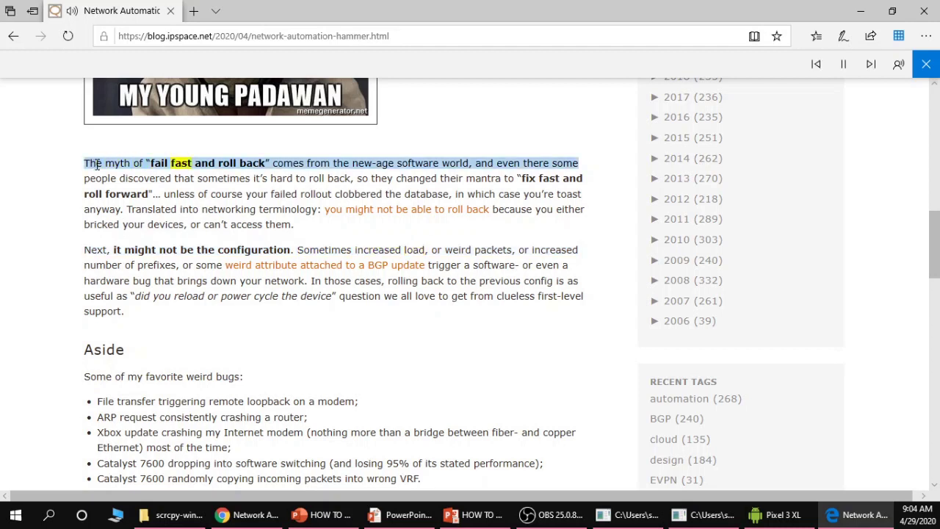
pyautogui.click(94, 251)
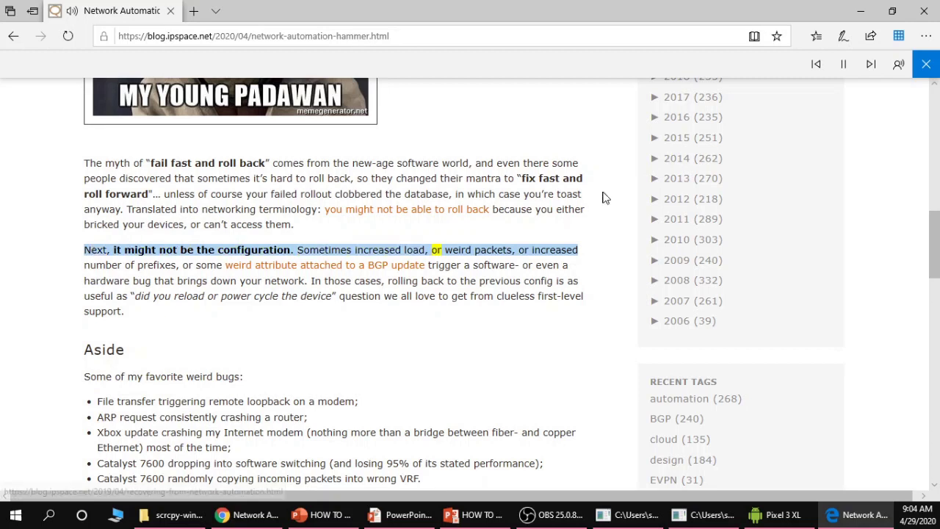
pyautogui.click(843, 72)
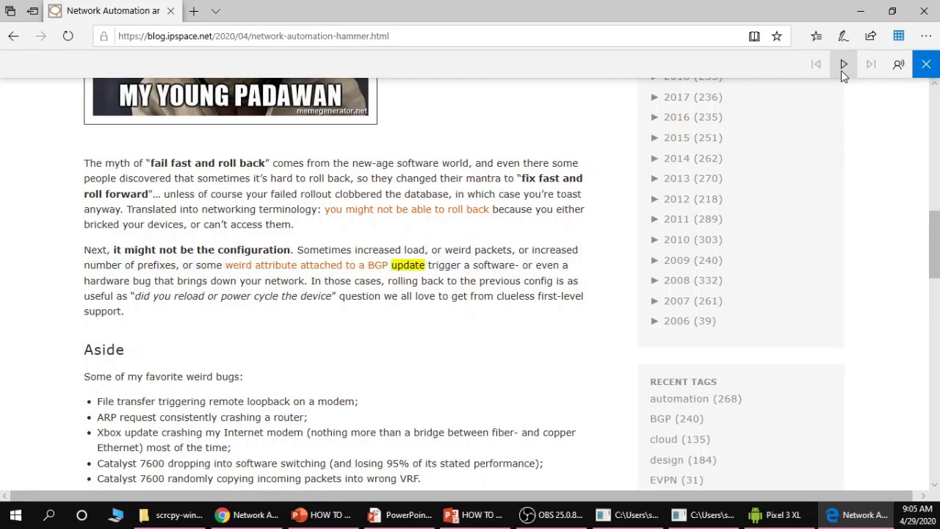
# Step: Search for 'alice in wonder pdf' and scroll the Project Gutenberg PDF to page 4 of 69
pyautogui.click(216, 37)
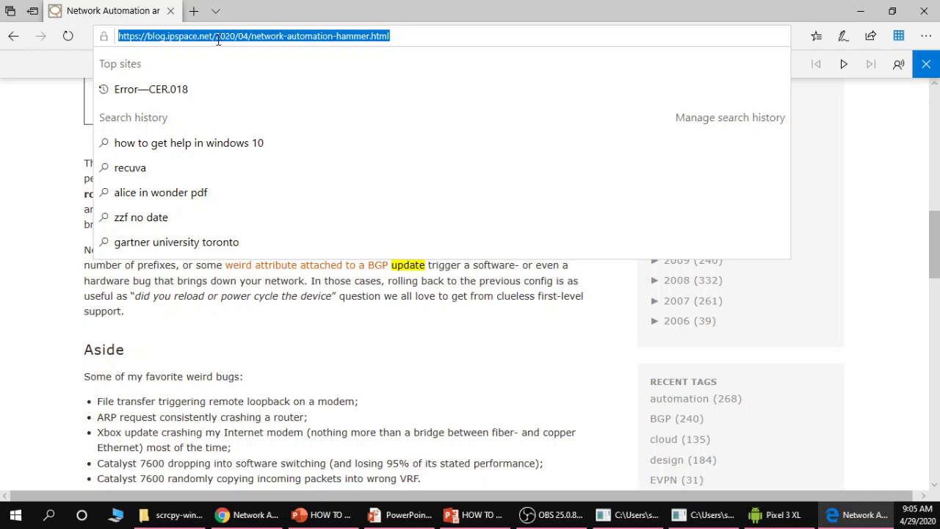
pyautogui.write('alice')
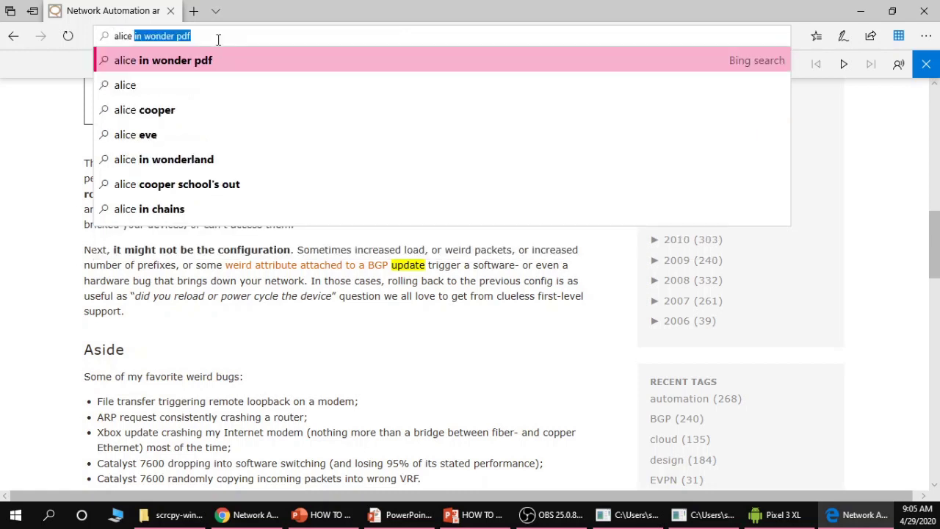
pyautogui.press('Return')
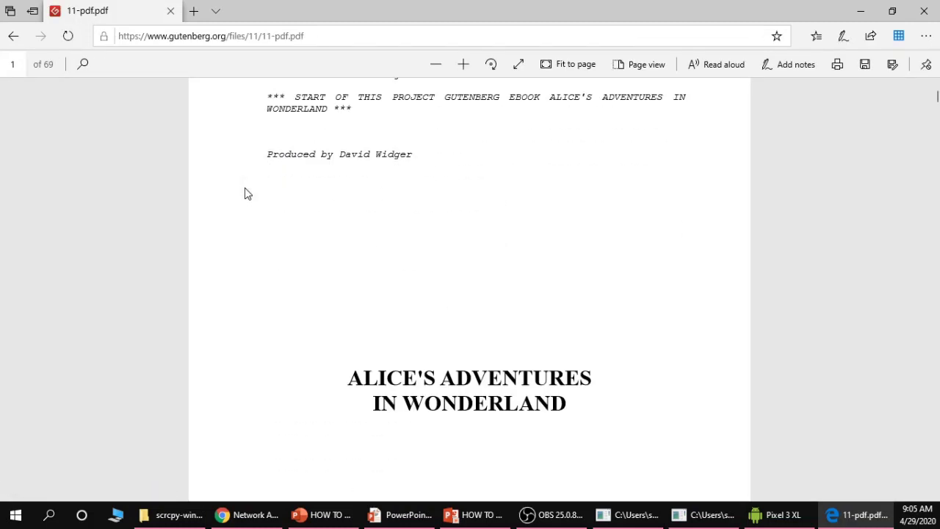
pyautogui.scroll(-5, 246, 192)
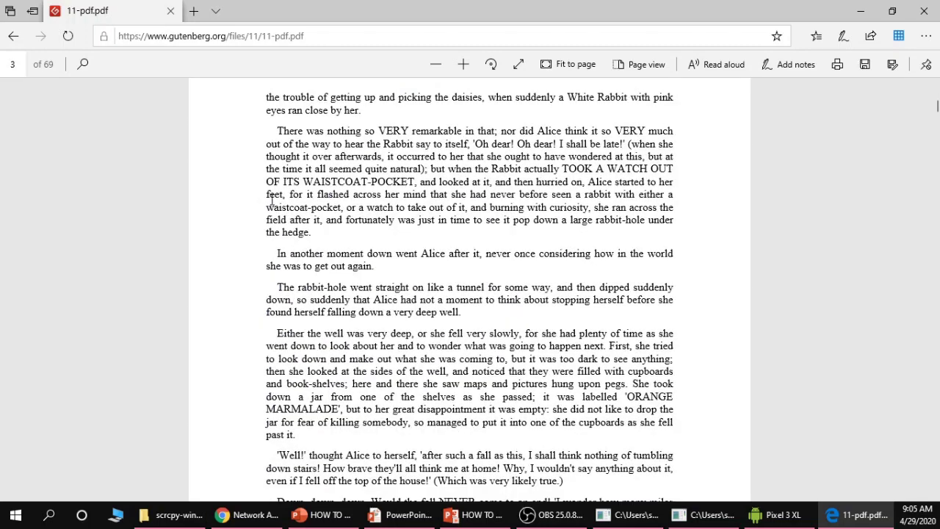
pyautogui.scroll(-10, 391, 193)
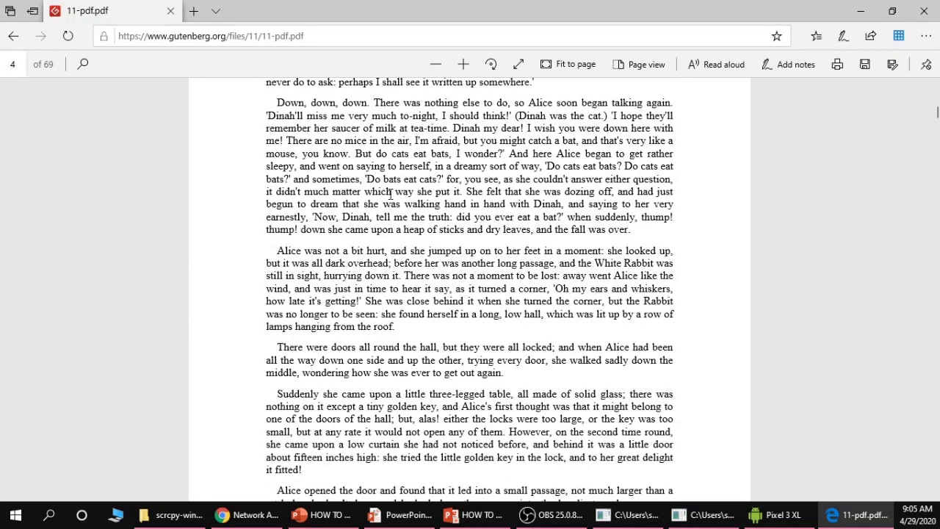
pyautogui.scroll(2, 390, 193)
pyautogui.scroll(-2, 396, 196)
# Step: Read the PDF aloud using the Microsoft George - English (United Kingdom) voice instead of David
pyautogui.click(699, 65)
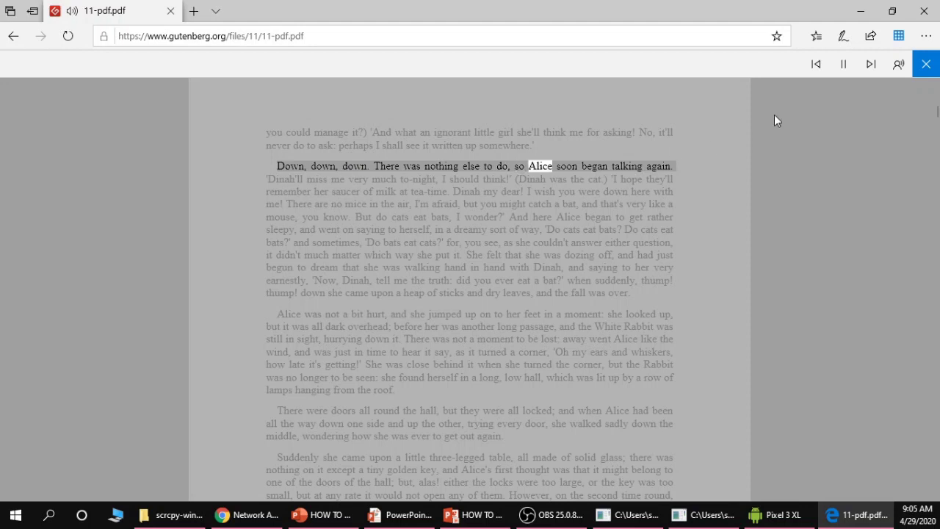
pyautogui.click(839, 66)
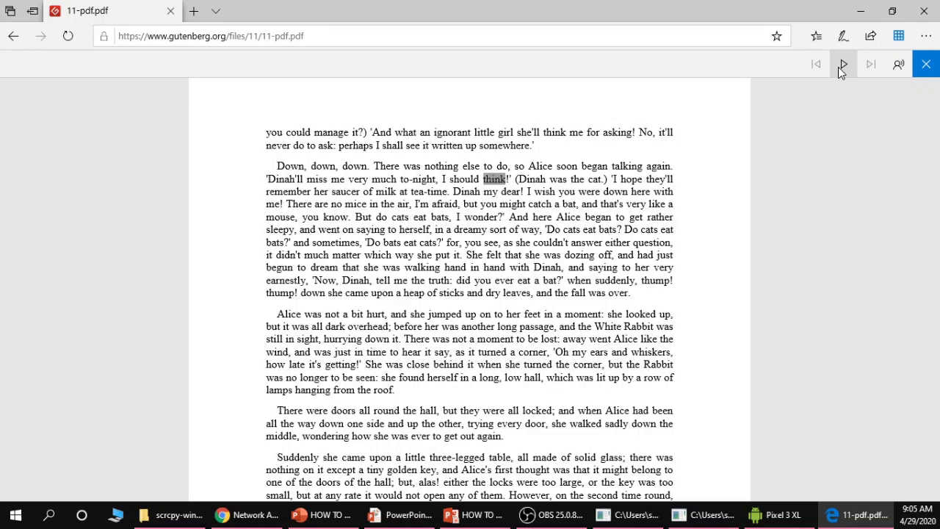
pyautogui.click(899, 65)
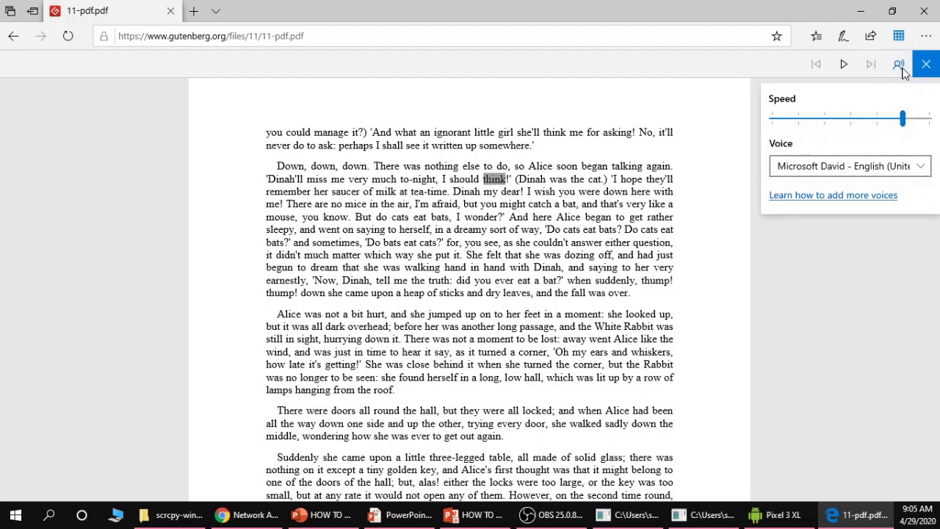
pyautogui.click(897, 169)
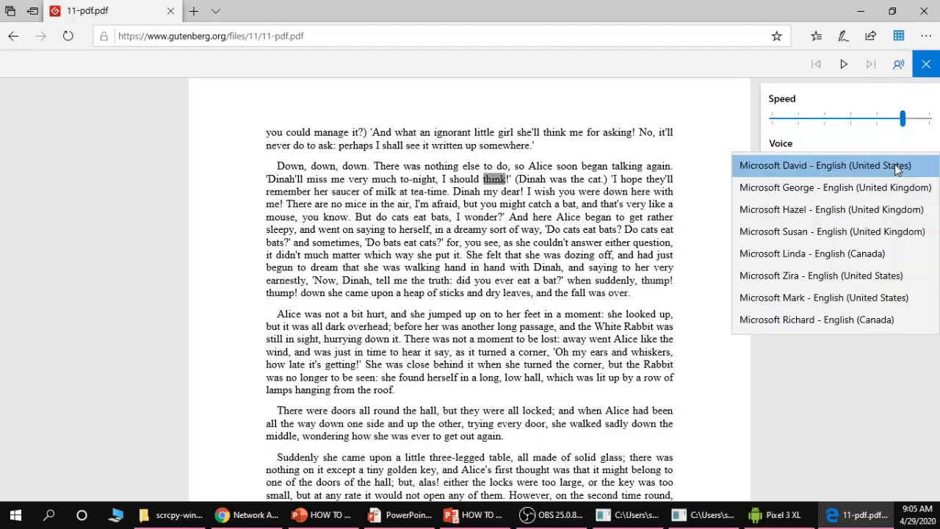
pyautogui.click(861, 189)
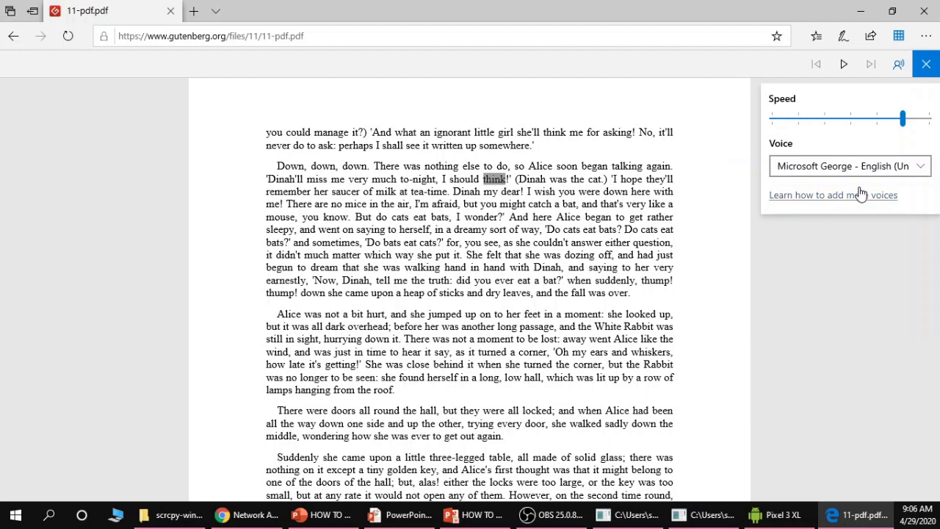
pyautogui.click(843, 65)
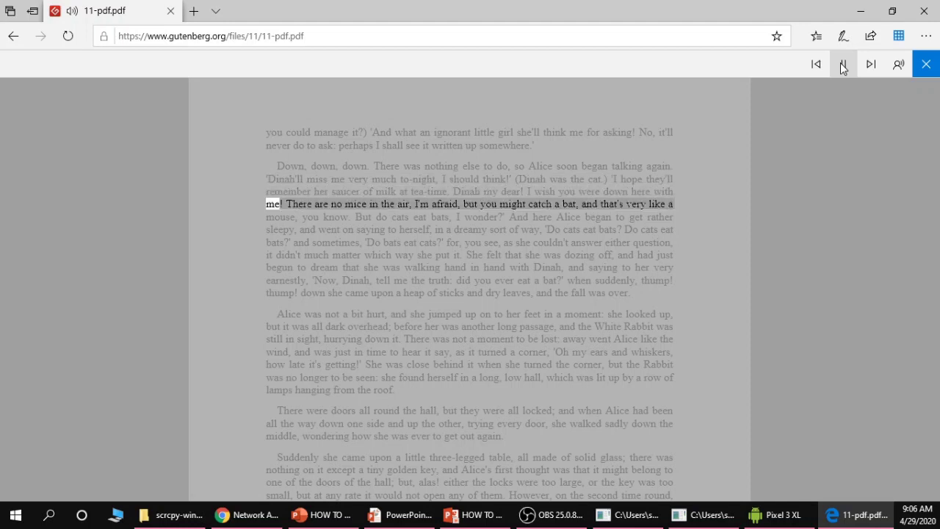
# Step: Pause and resume narration past 'do cats eat bats', stopping at 'I wonder?'
pyautogui.click(843, 66)
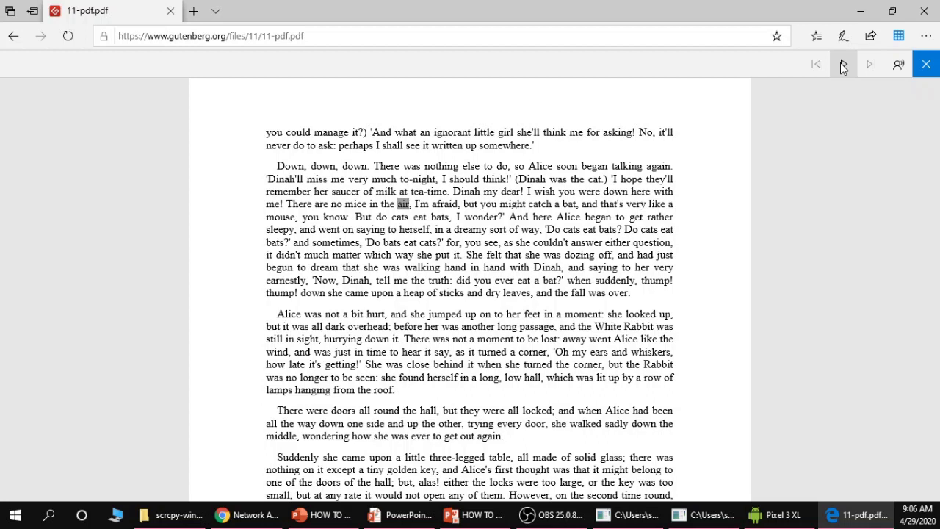
pyautogui.click(843, 66)
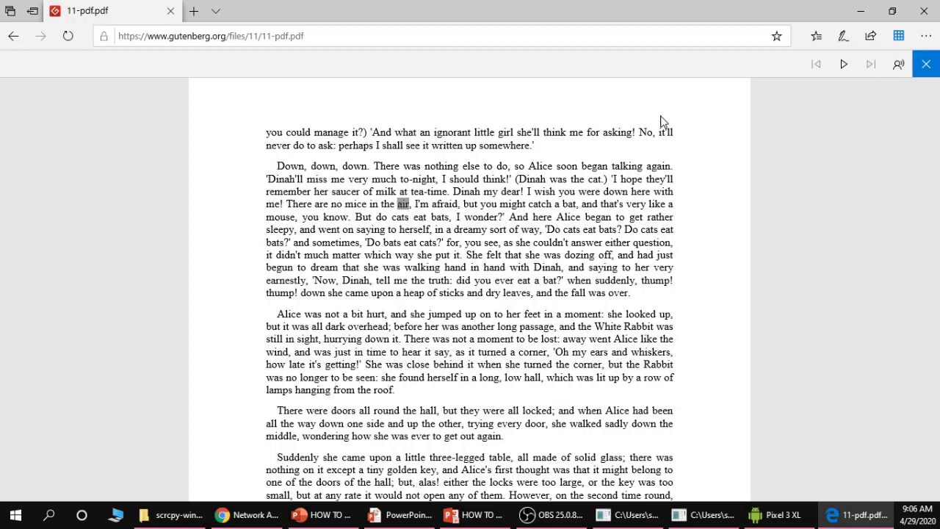
pyautogui.click(843, 66)
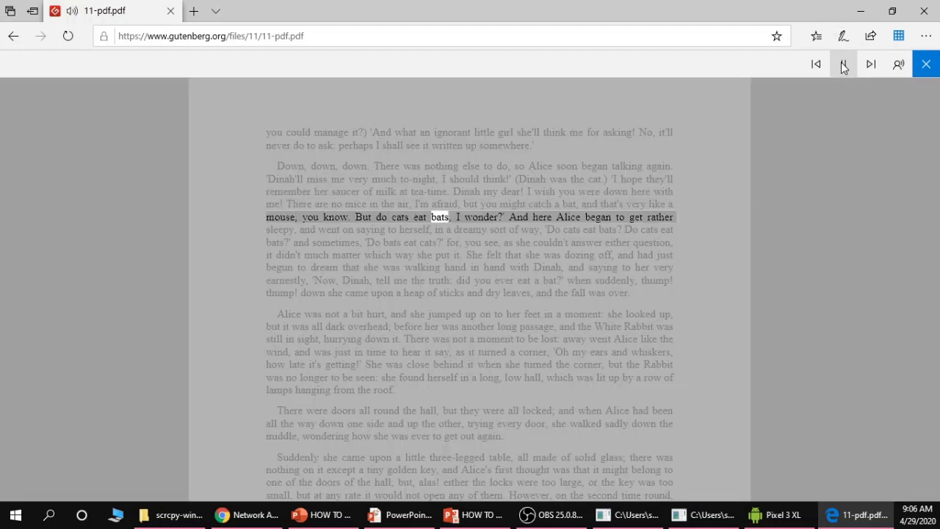
pyautogui.click(843, 65)
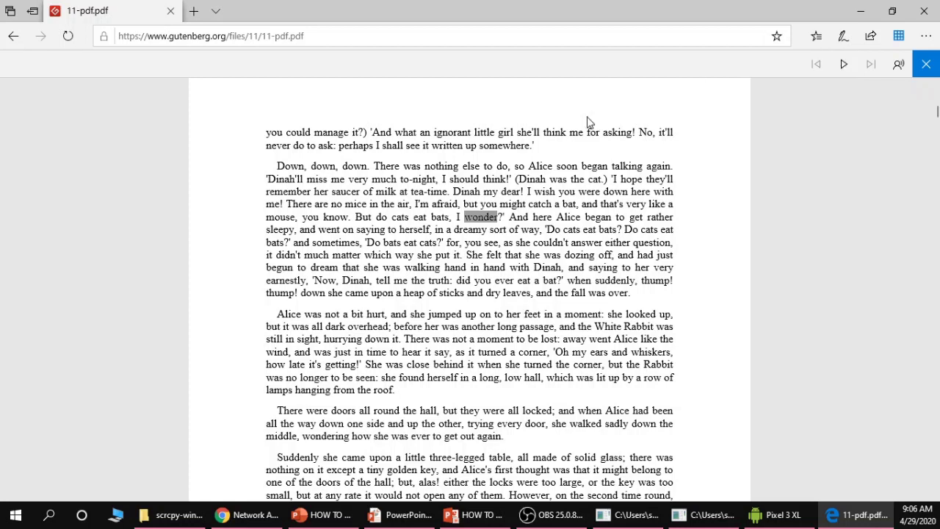
# Step: Close Read Aloud and save the PDF as 11-pdf.pdf in Downloads\temp, replacing the existing file
pyautogui.click(926, 65)
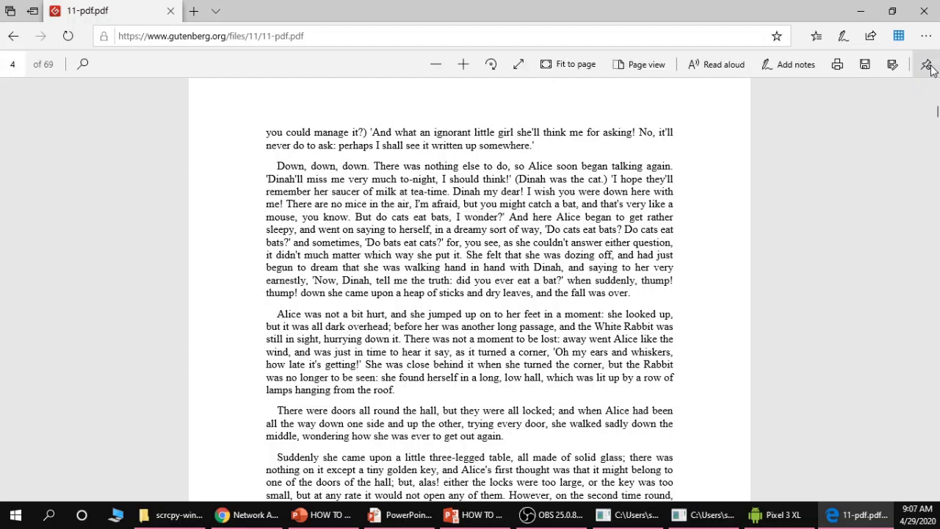
pyautogui.click(864, 65)
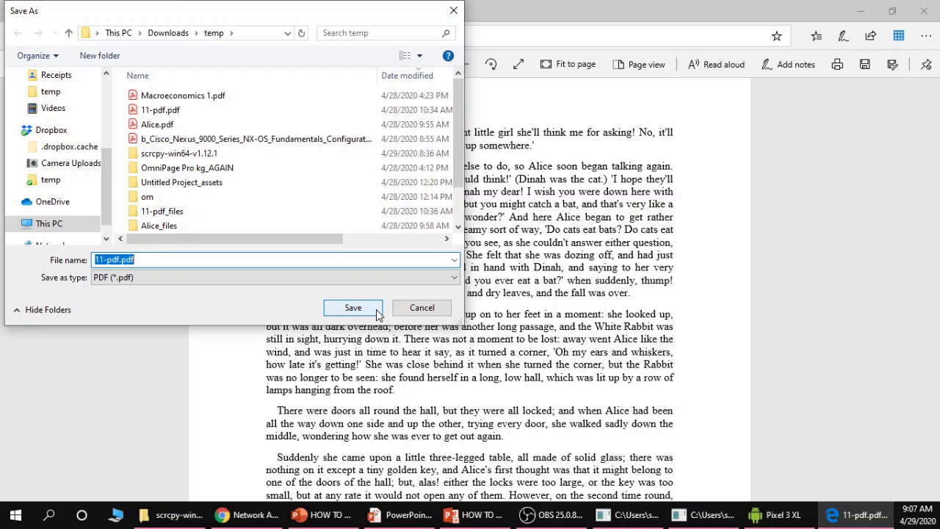
pyautogui.click(353, 308)
pyautogui.click(505, 258)
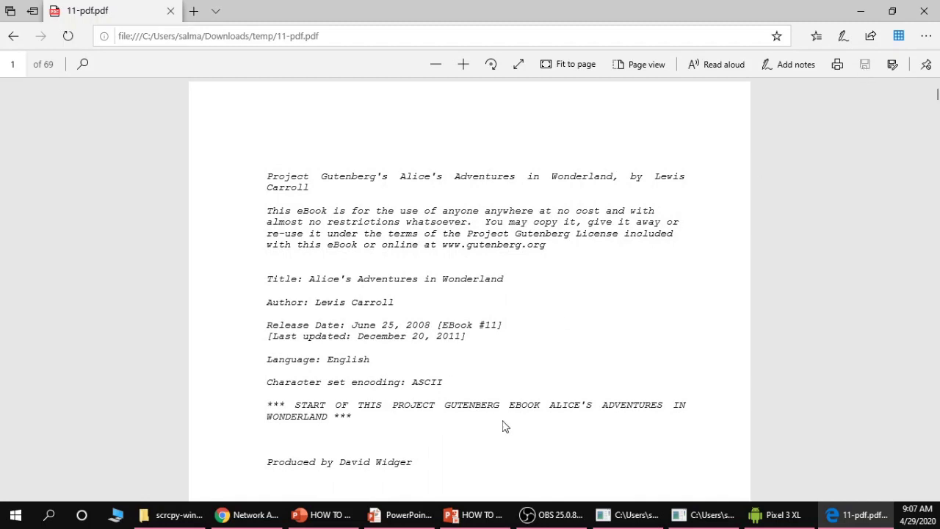
pyautogui.click(176, 514)
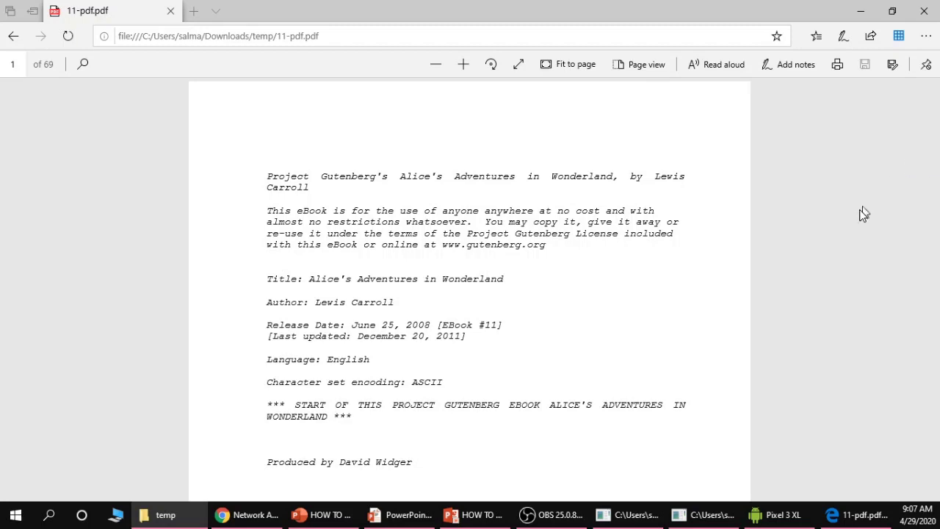
# Step: Show the Open with app submenu for 11-pdf.pdf in the Downloads\temp folder
pyautogui.moveTo(440, 197); pyautogui.dragTo(554, 58)
pyautogui.scroll(6, 365, 295)
pyautogui.scroll(5, 365, 296)
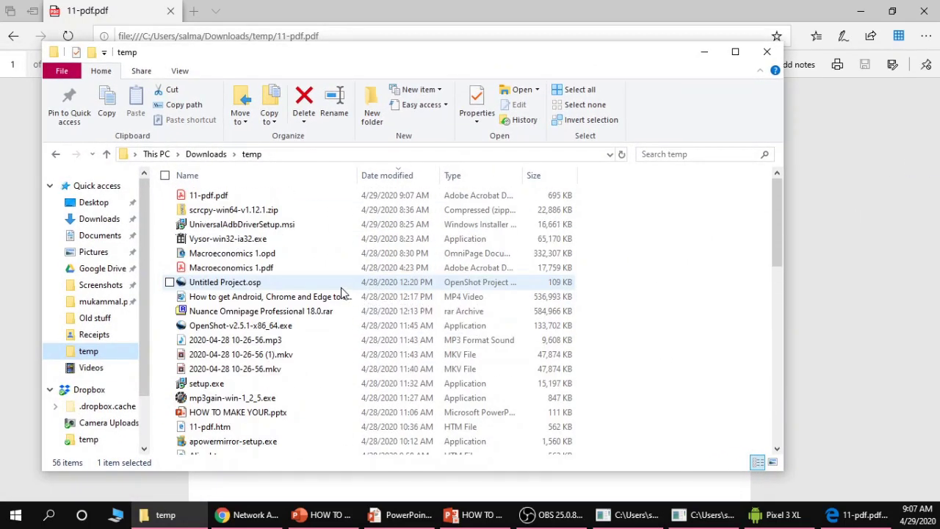
pyautogui.click(206, 196)
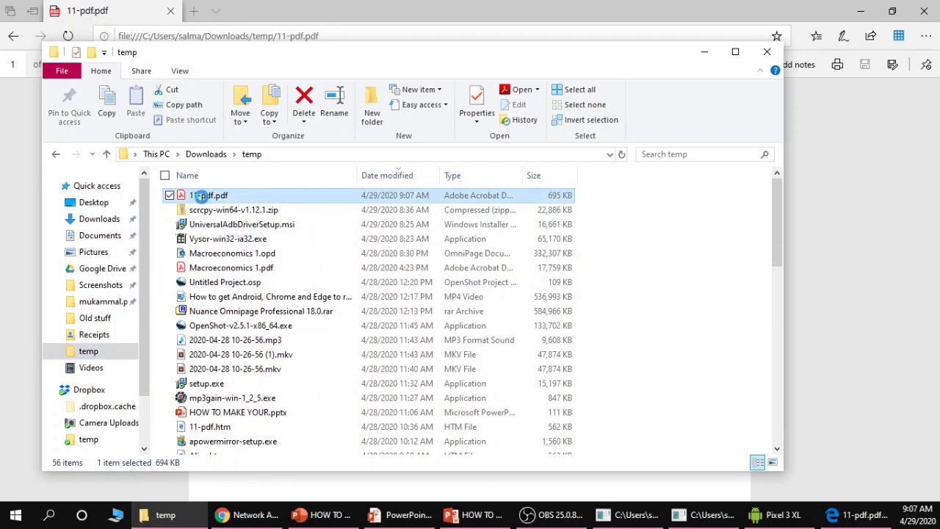
pyautogui.rightClick(204, 202)
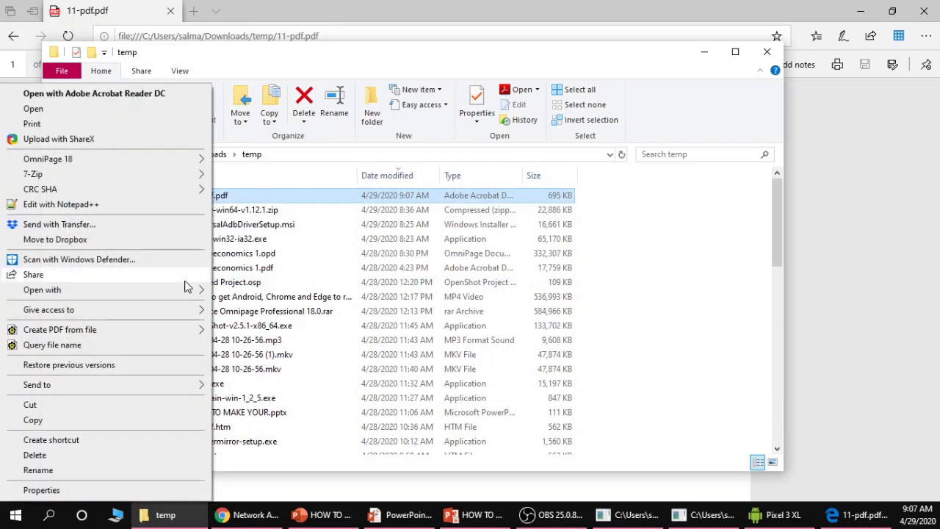
pyautogui.moveTo(185, 295)
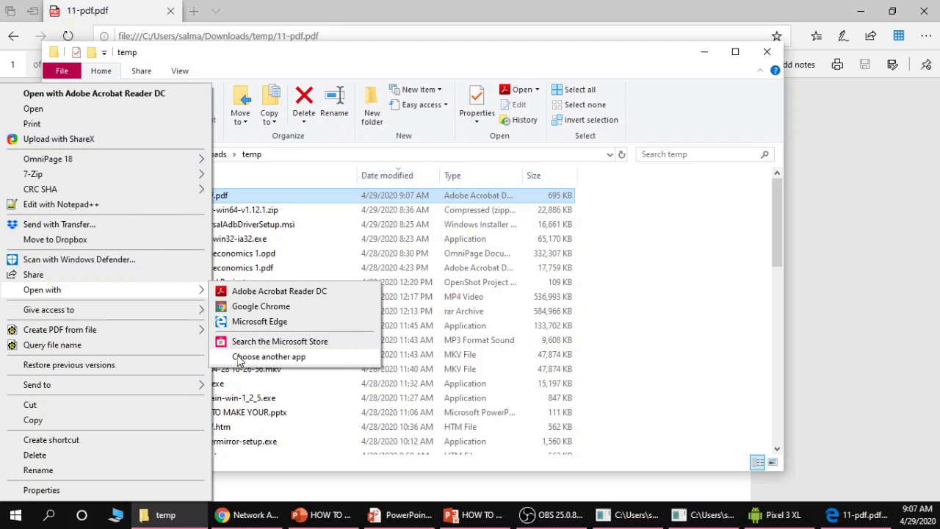
pyautogui.click(305, 203)
pyautogui.rightClick(303, 203)
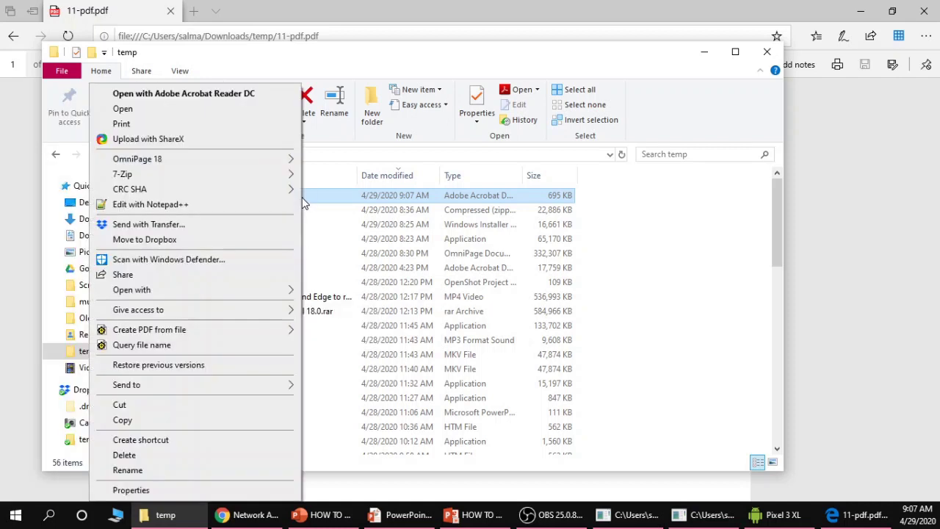
pyautogui.moveTo(281, 292)
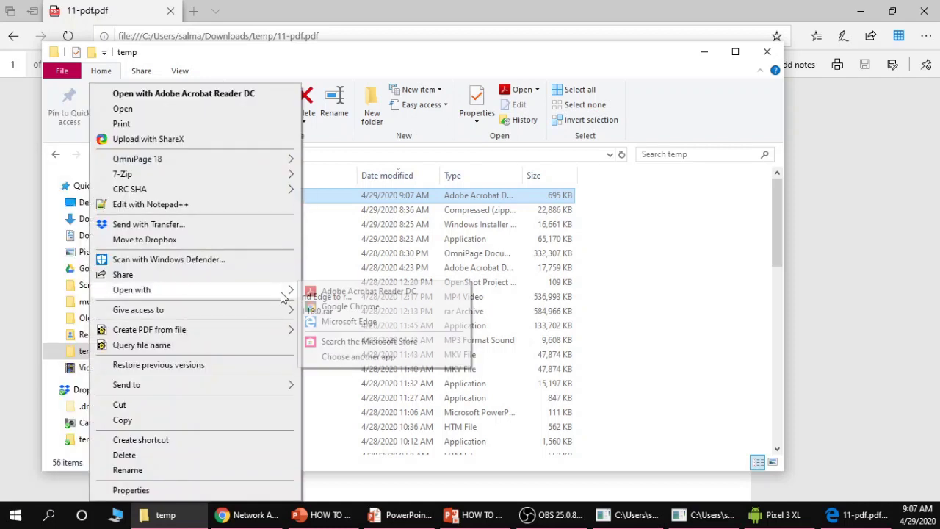
# Step: Open 11-pdf.pdf with Word, chosen from the full list of apps
pyautogui.click(328, 357)
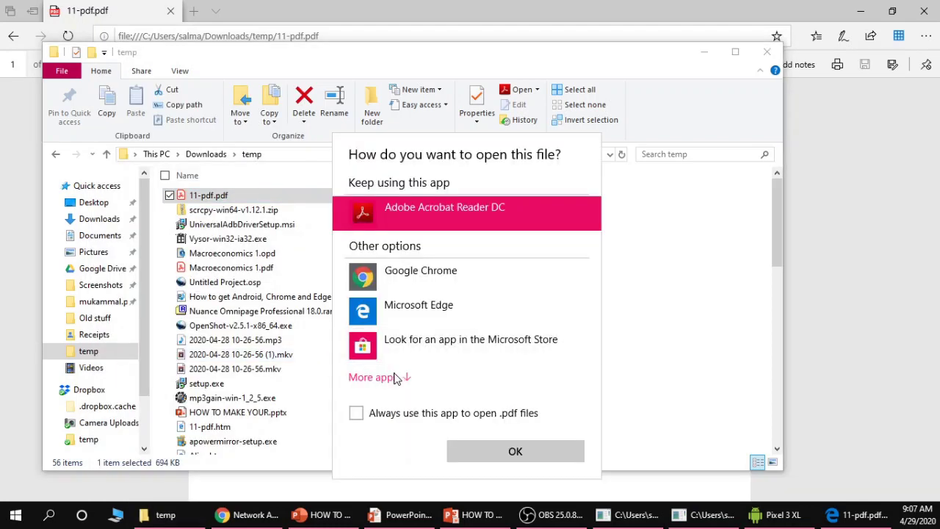
pyautogui.click(395, 376)
pyautogui.scroll(-1, 411, 316)
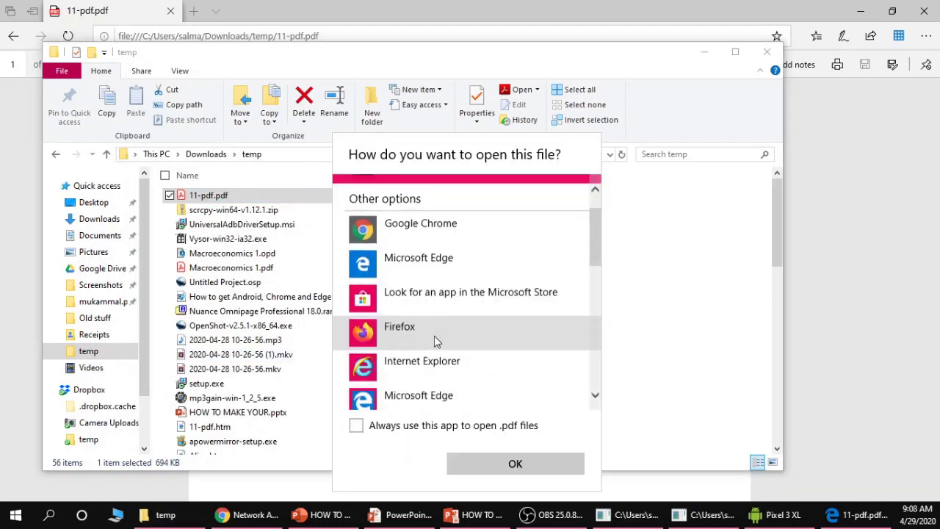
pyautogui.scroll(-10, 434, 336)
pyautogui.click(434, 338)
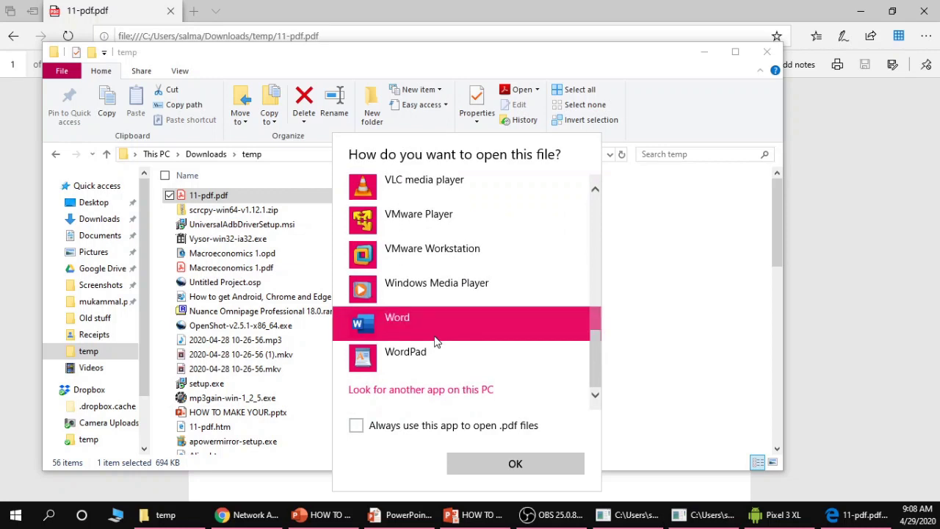
pyautogui.click(487, 464)
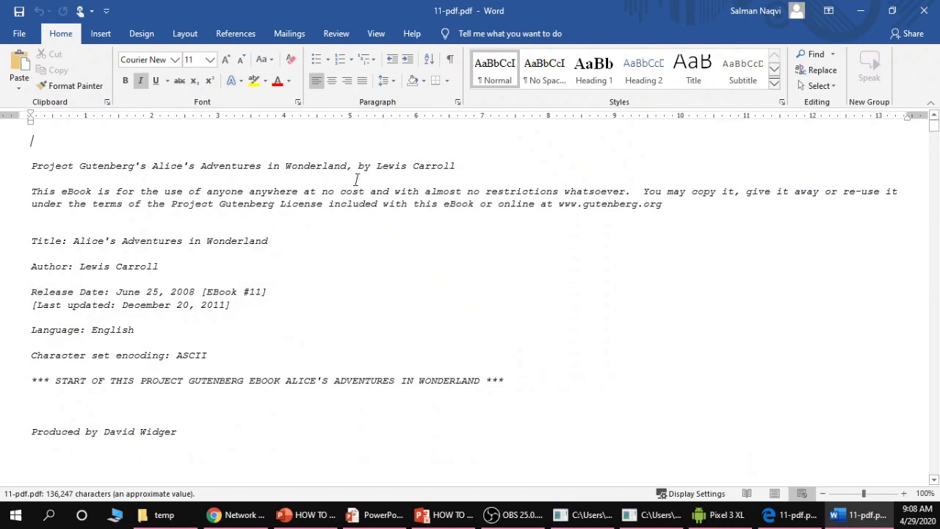
# Step: Save the document in Downloads\temp as Web Page (*.htm;*.html) named 'Alice In Wonder HTML Files'
pyautogui.click(20, 33)
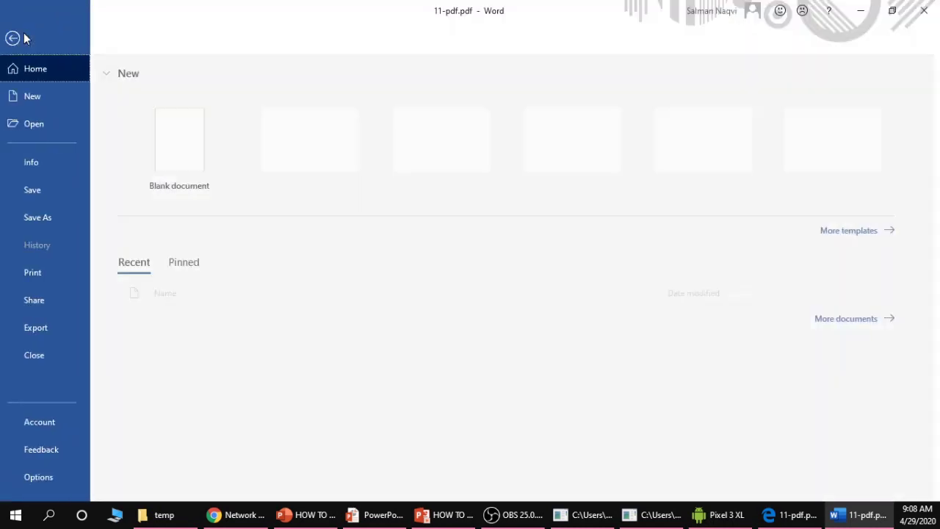
pyautogui.click(51, 219)
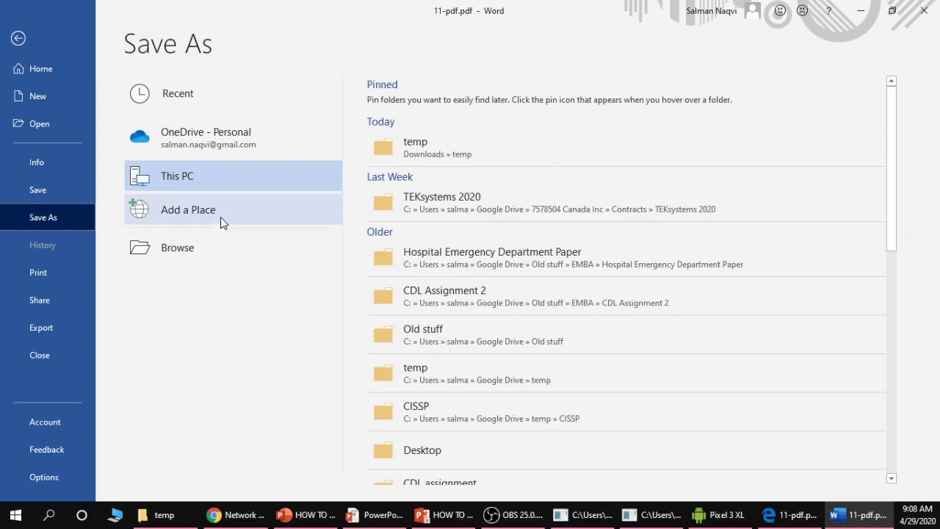
pyautogui.click(421, 161)
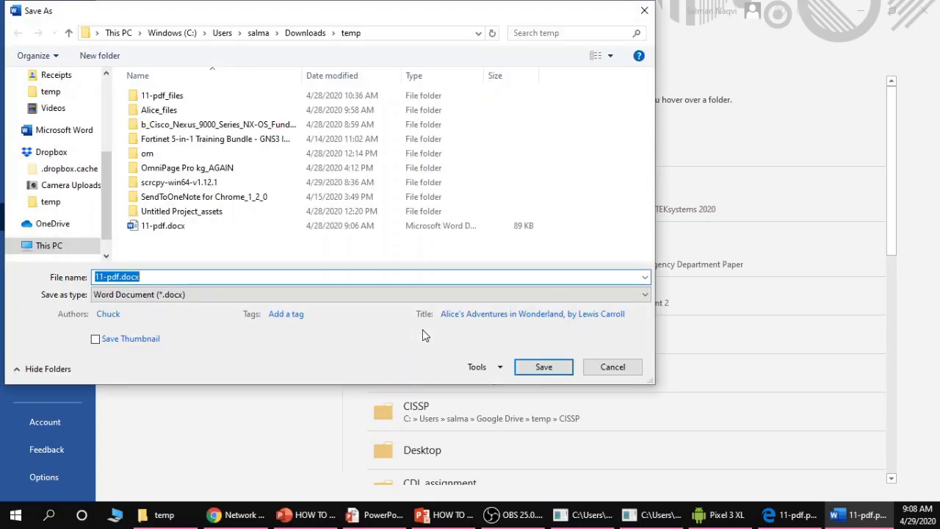
pyautogui.write('Alice ')
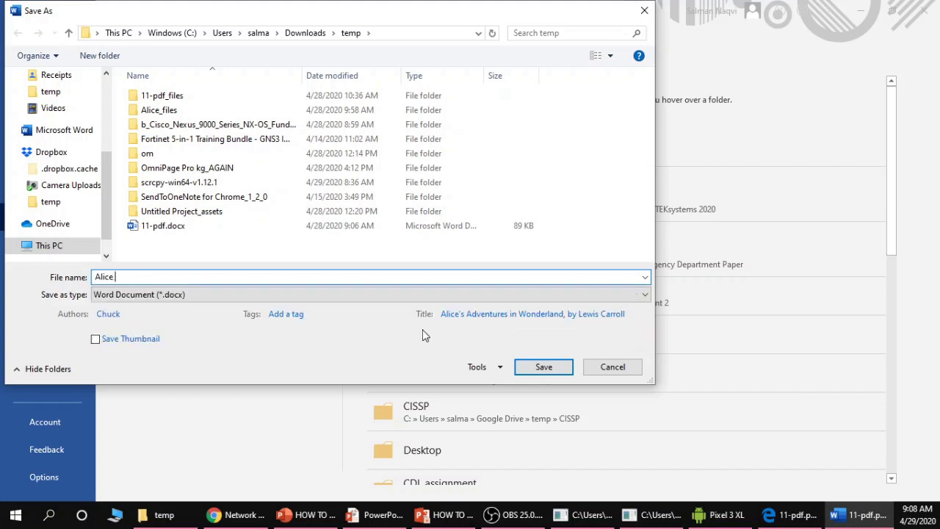
pyautogui.write('In Wonder HTML Files')
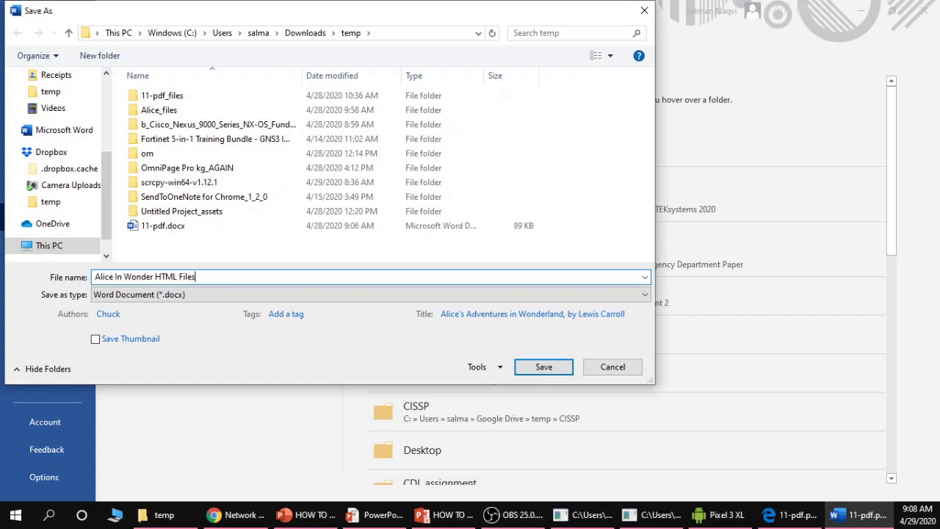
pyautogui.click(171, 295)
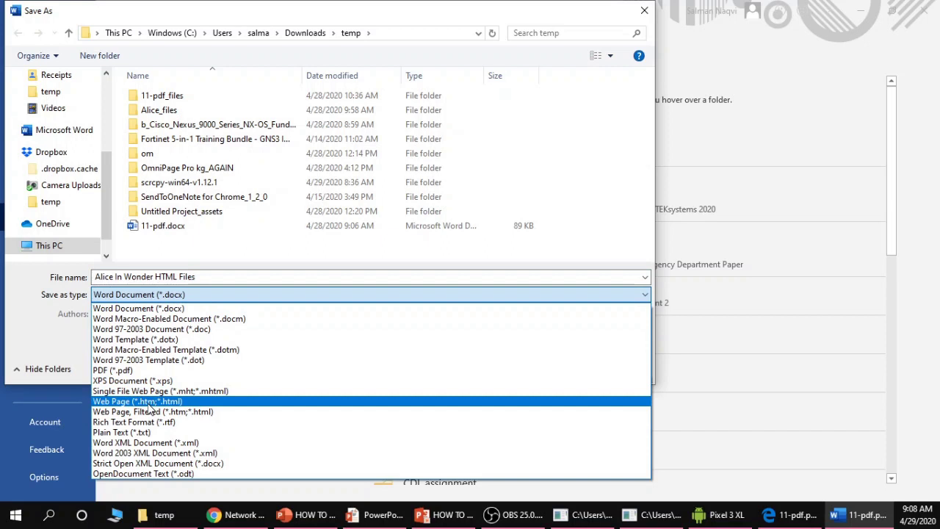
pyautogui.click(149, 403)
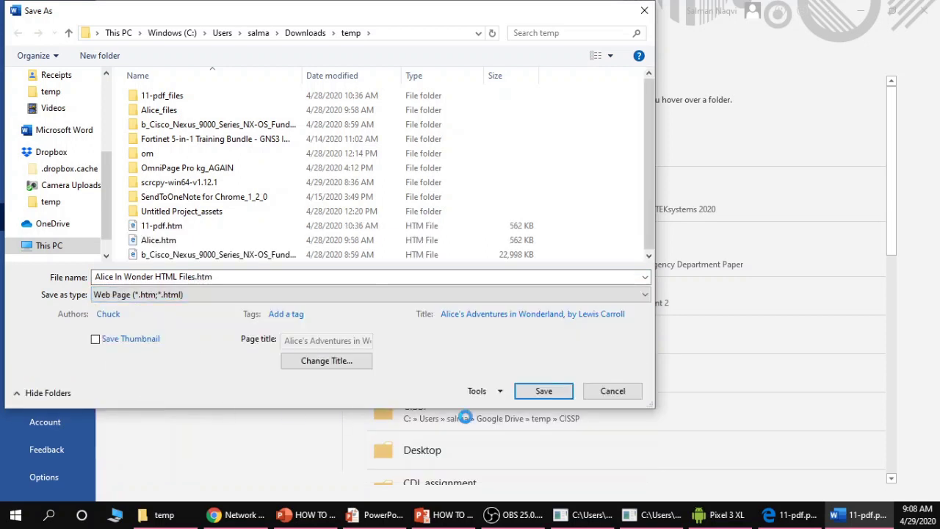
pyautogui.click(549, 396)
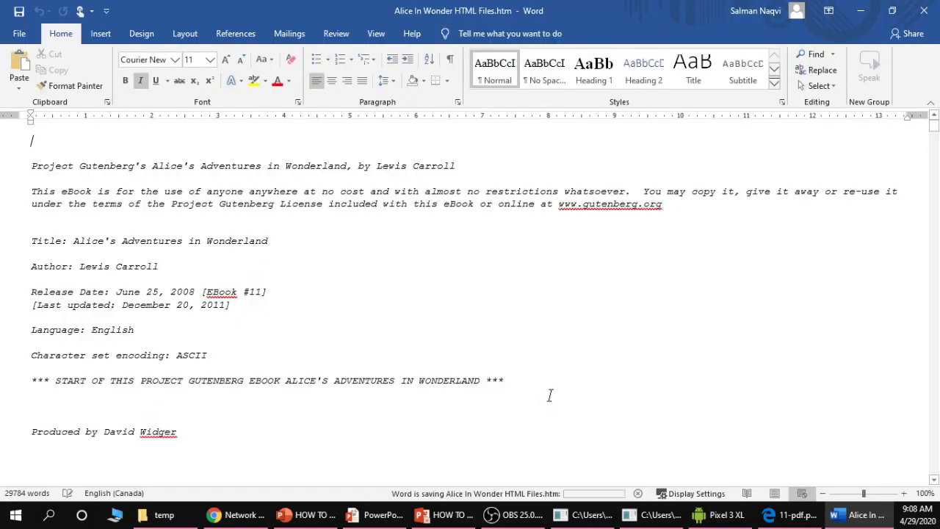
# Step: Close Word and show the Open with app choices for Alice In Wonder HTML Files.htm
pyautogui.click(929, 10)
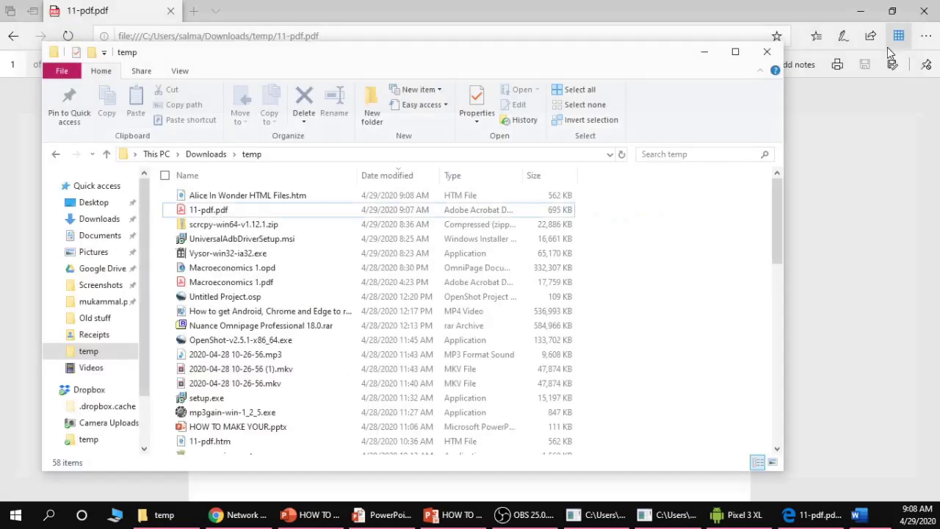
pyautogui.click(264, 200)
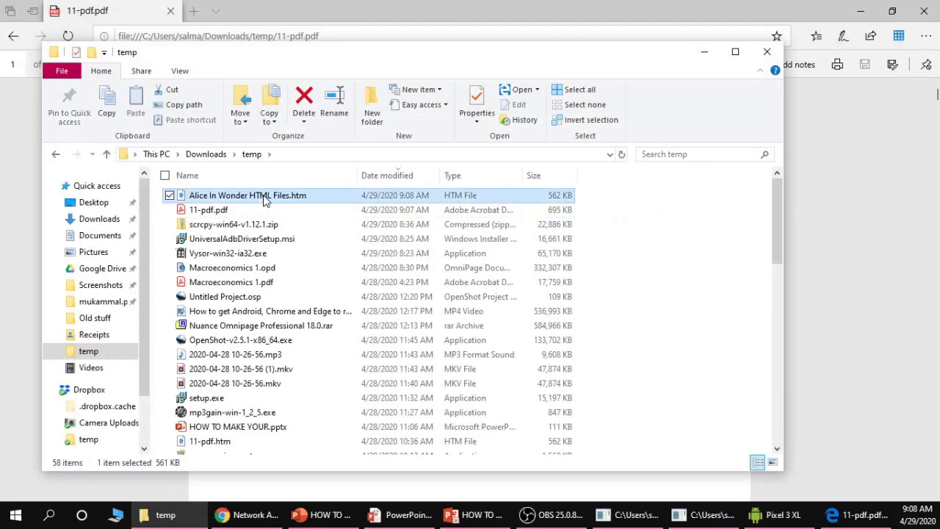
pyautogui.rightClick(265, 201)
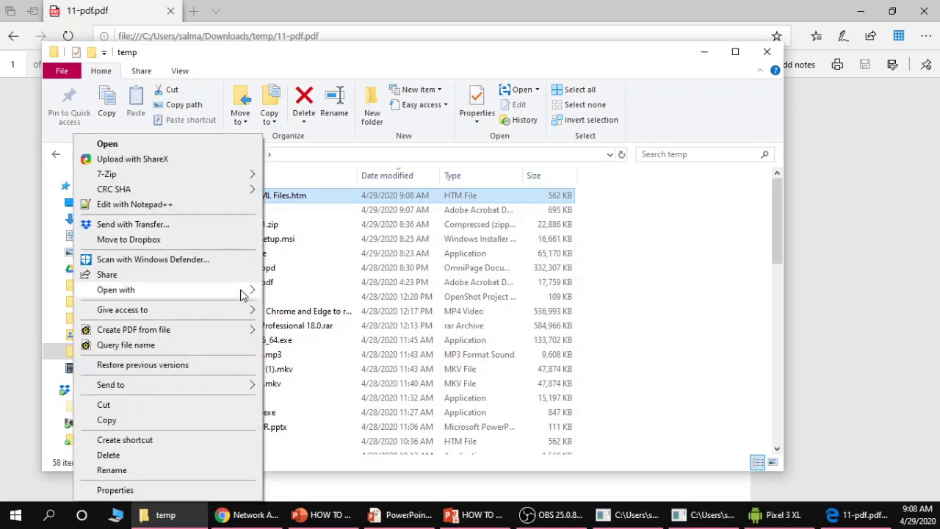
pyautogui.moveTo(241, 291)
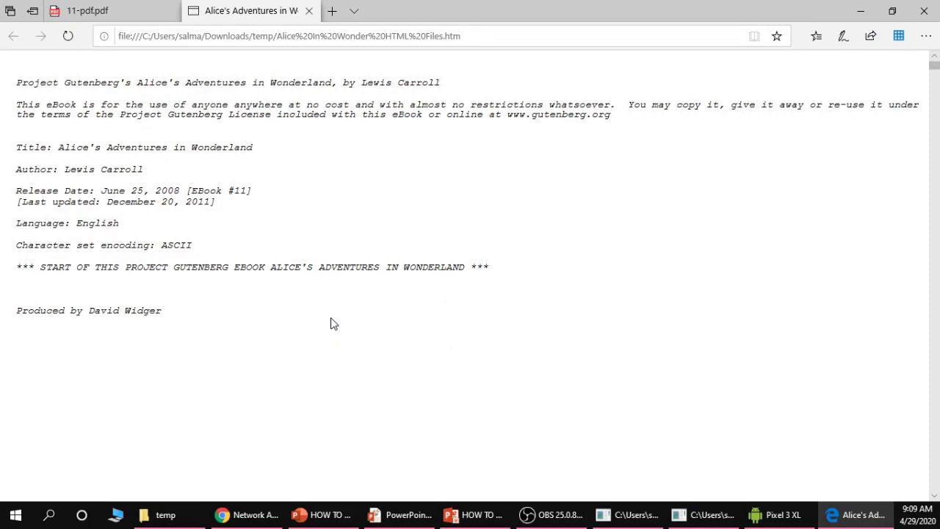
# Step: Show Chapter I of the Alice page in Edge with enlarged text, then open Settings and more
pyautogui.scroll(-5, 303, 205)
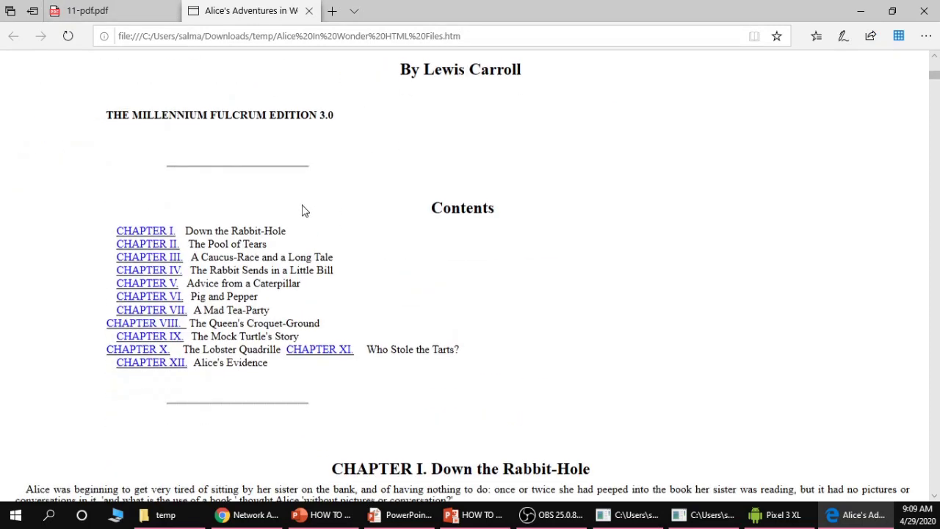
pyautogui.scroll(-5, 303, 210)
pyautogui.scroll(1, 303, 209)
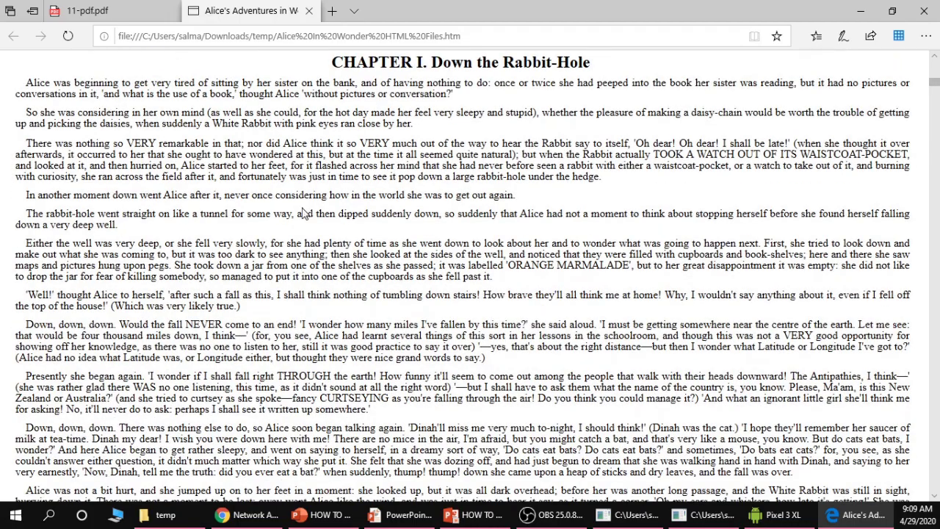
pyautogui.scroll(2, 317, 233)
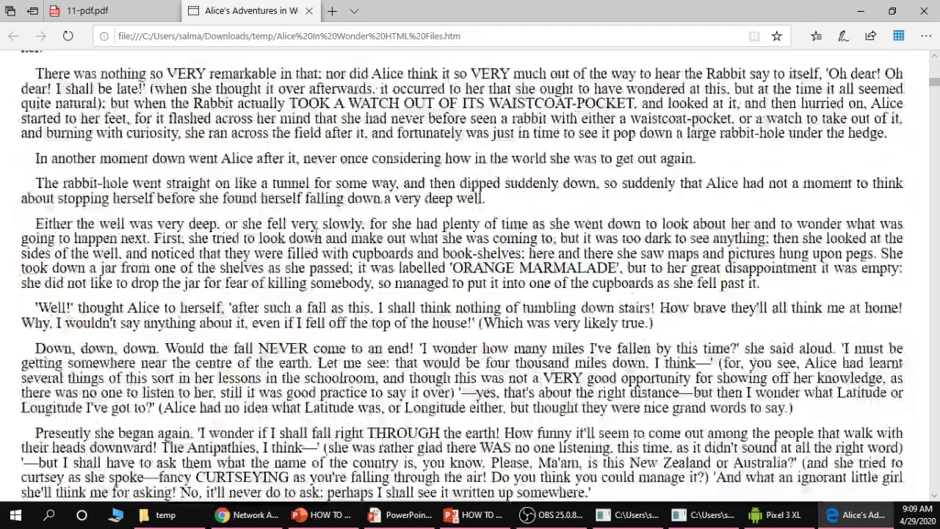
pyautogui.scroll(1, 317, 233)
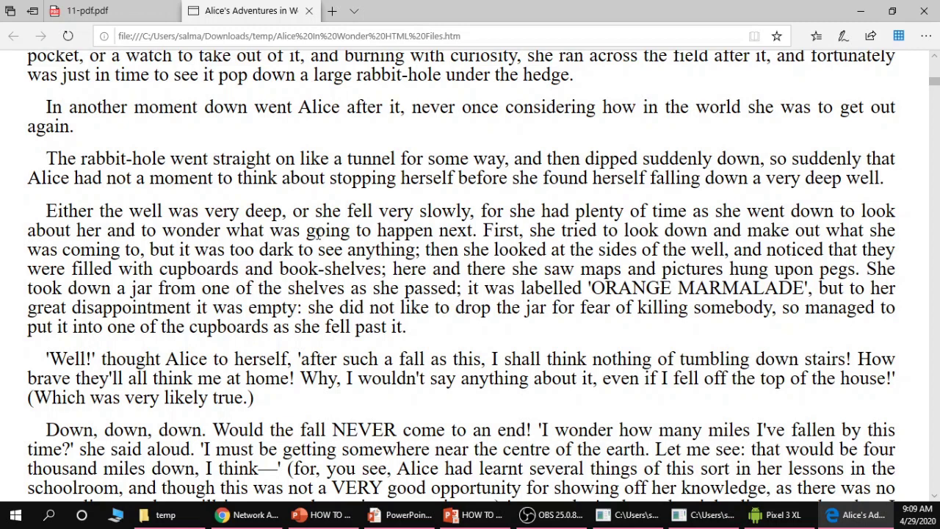
pyautogui.scroll(5, 611, 193)
pyautogui.scroll(-3, 583, 219)
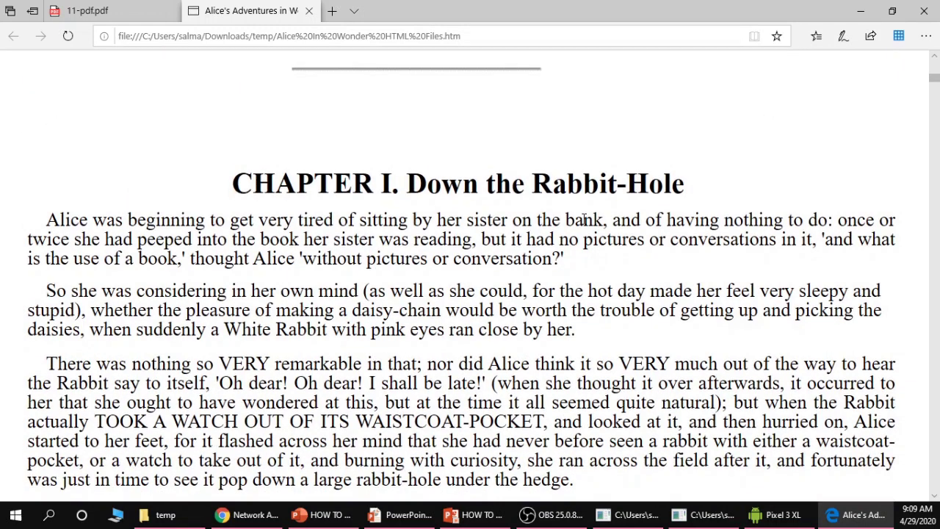
pyautogui.click(925, 36)
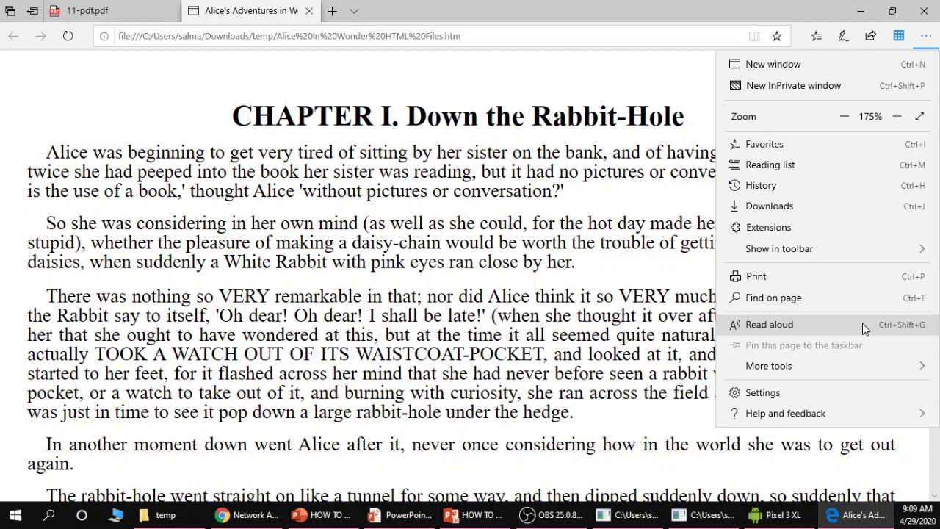
# Step: Start Read Aloud on the Alice page, follow it briefly, then pause
pyautogui.click(862, 323)
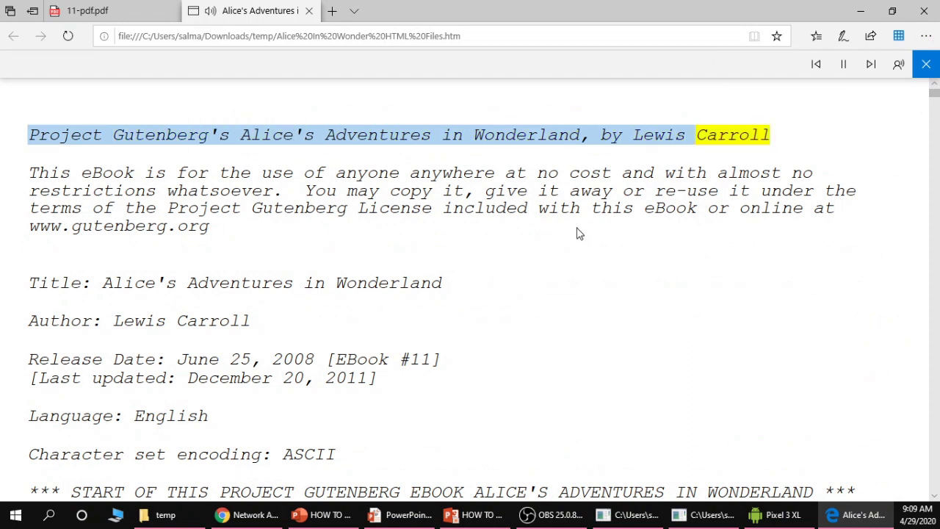
pyautogui.scroll(-10, 566, 226)
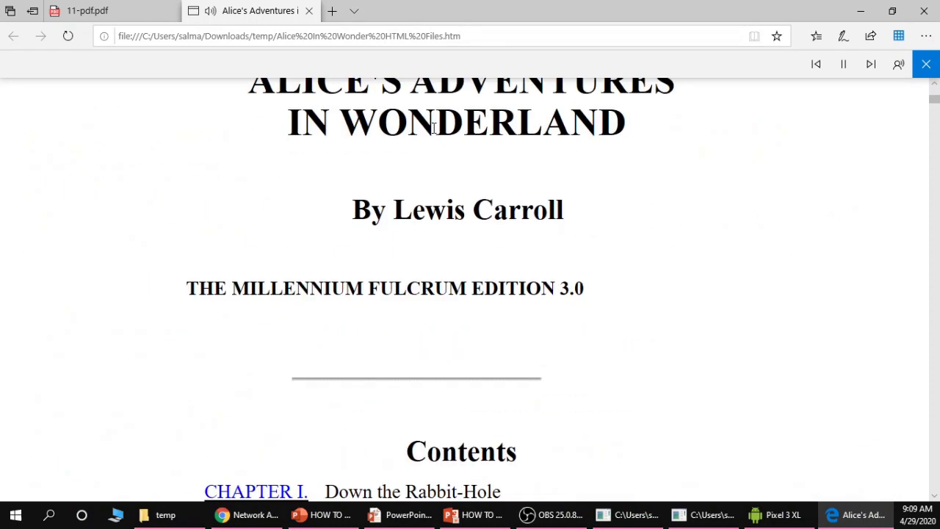
pyautogui.scroll(-9, 433, 129)
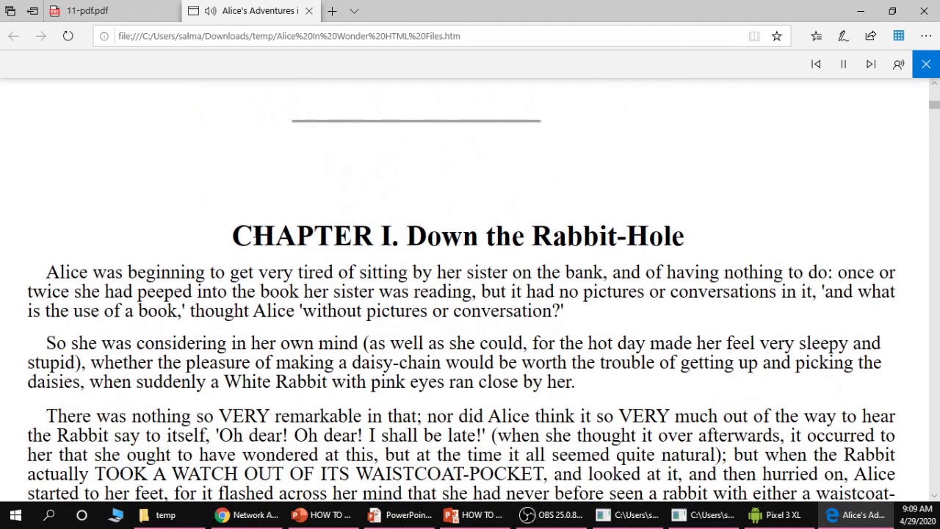
pyautogui.click(67, 271)
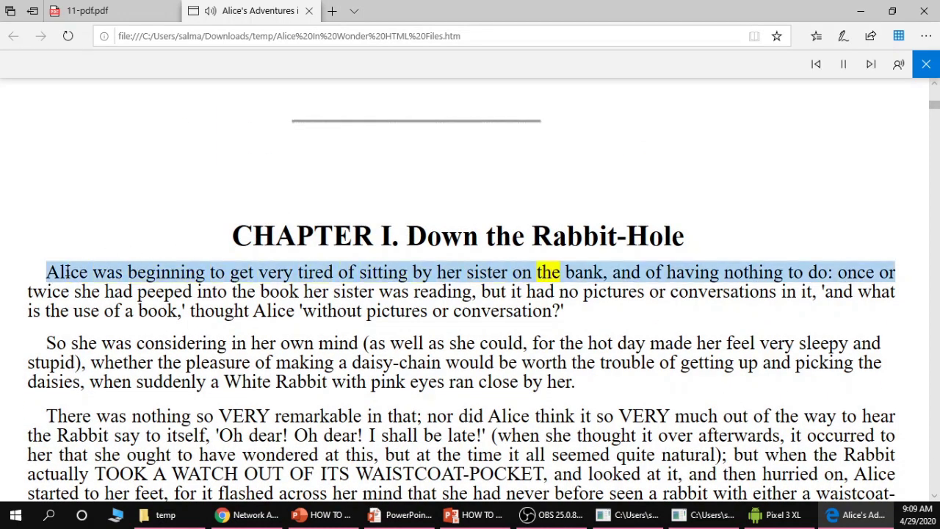
# Step: Set the Read Aloud voice to Microsoft Hazel at speed 1.50
pyautogui.click(898, 71)
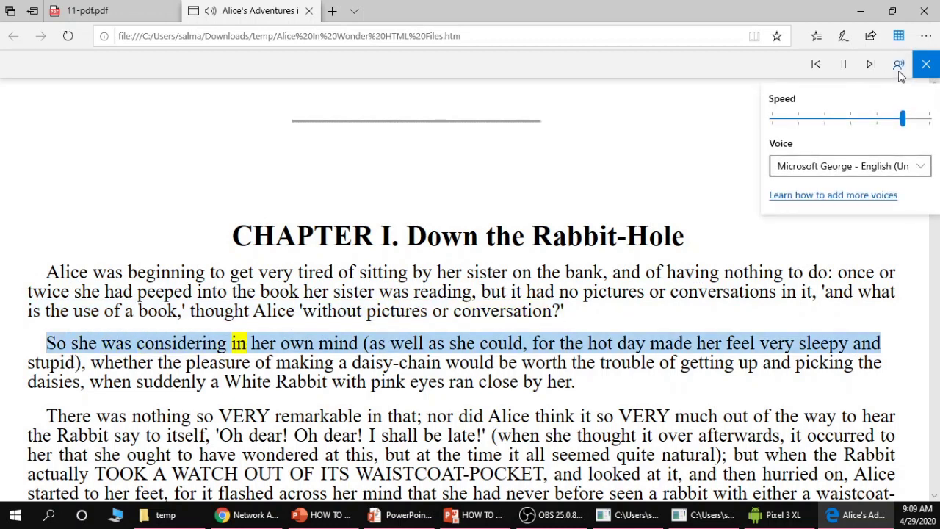
pyautogui.click(875, 120)
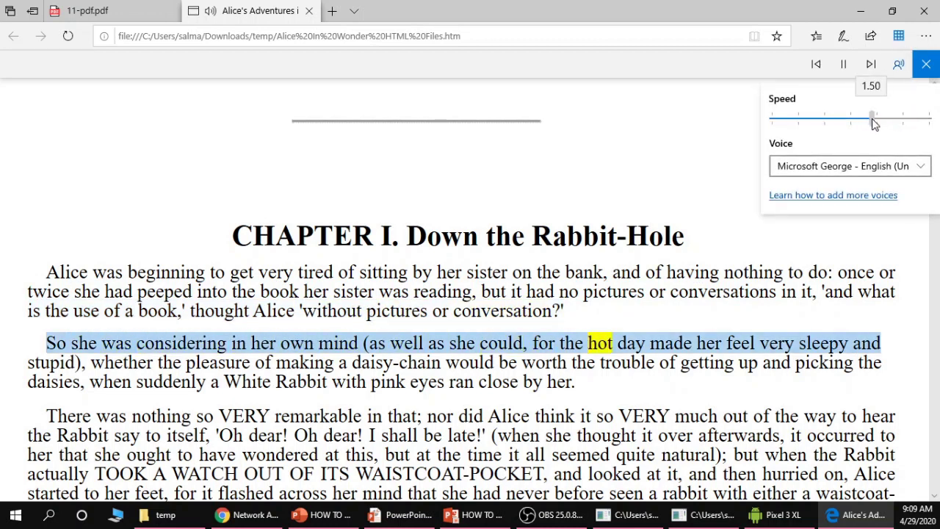
pyautogui.click(845, 166)
pyautogui.click(846, 186)
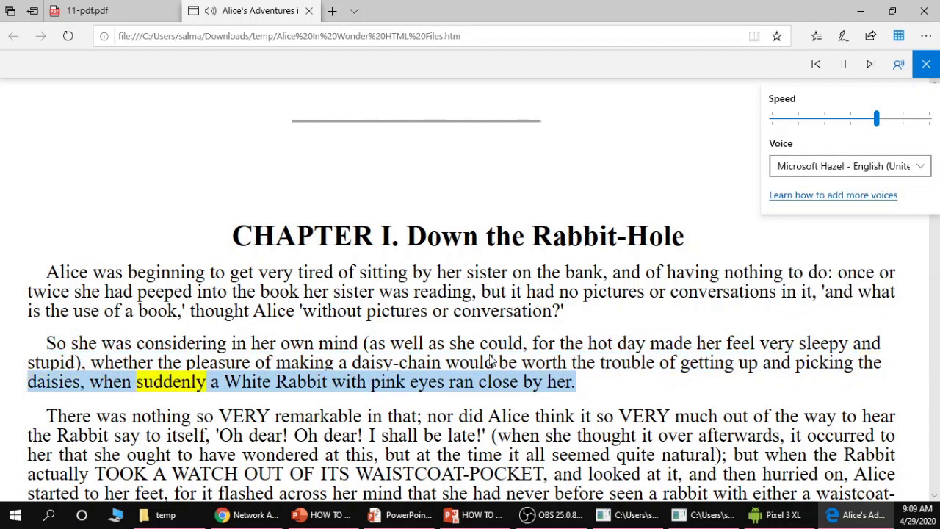
pyautogui.click(697, 384)
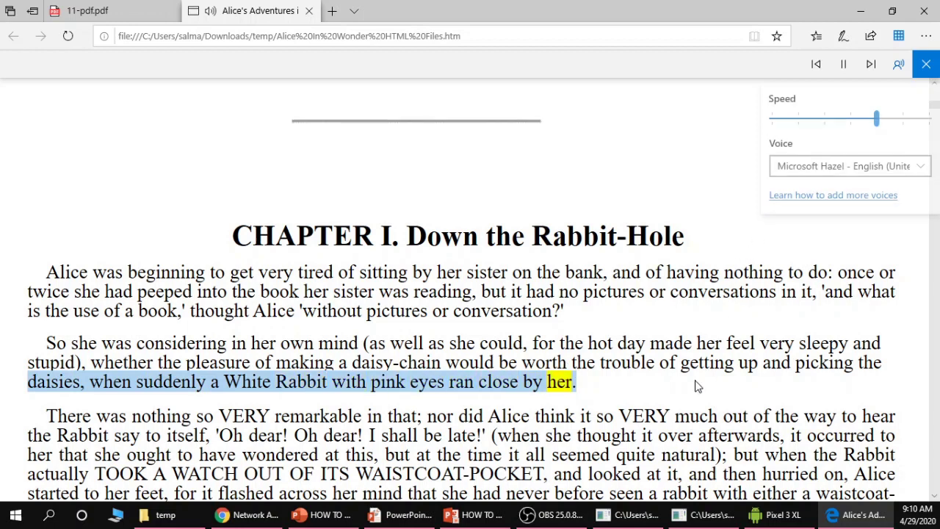
# Step: Jump the narration ahead to the deep well and 'Down, down, down' paragraphs
pyautogui.scroll(-2, 646, 355)
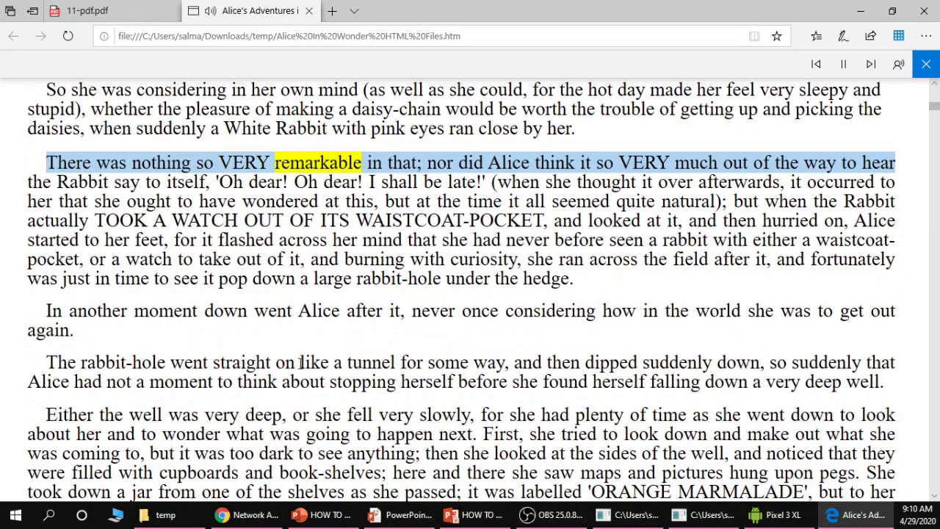
pyautogui.scroll(-3, 170, 360)
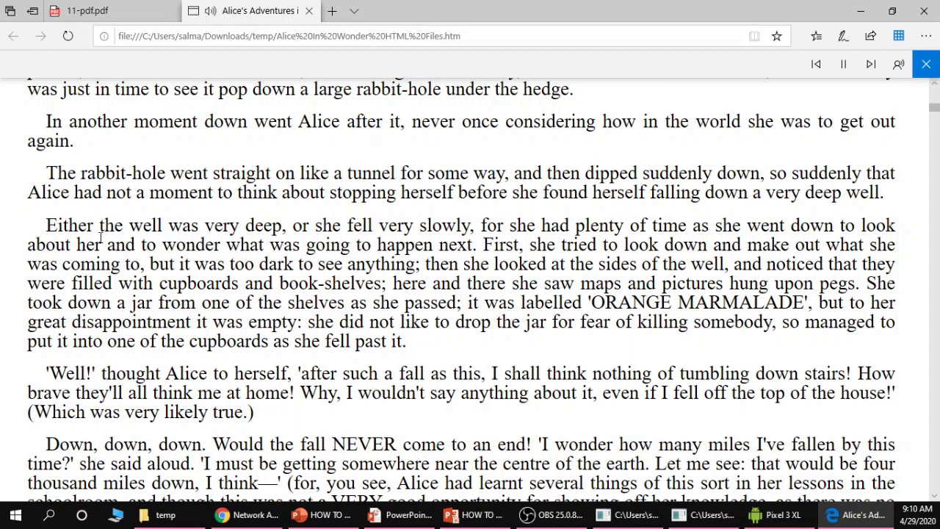
pyautogui.click(83, 226)
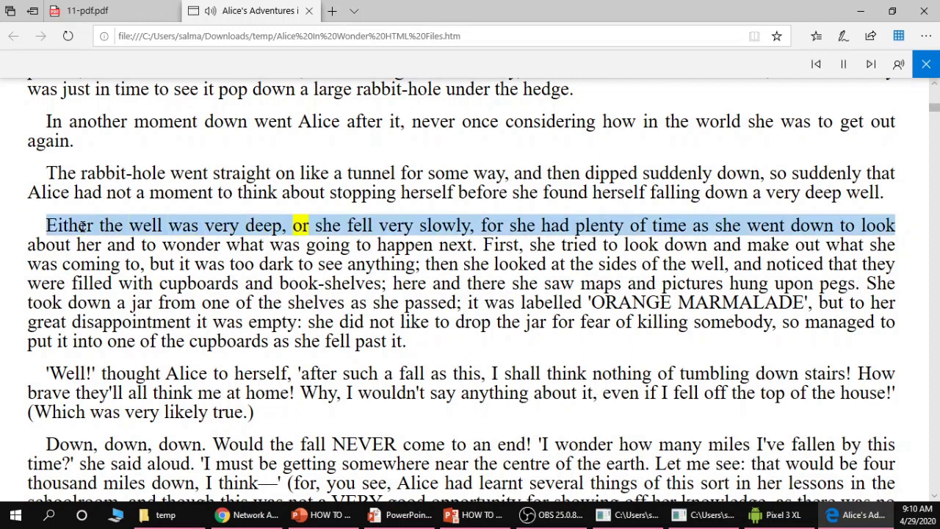
pyautogui.scroll(-3, 83, 226)
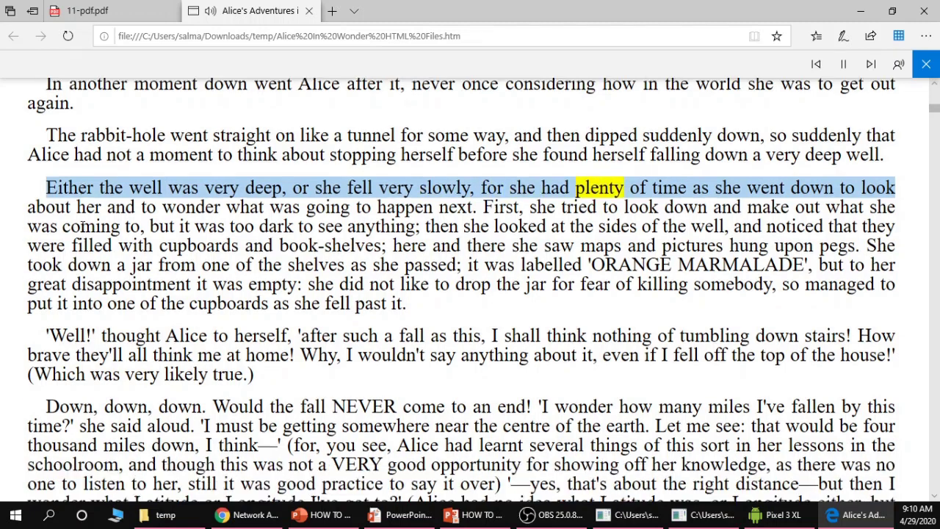
pyautogui.click(66, 198)
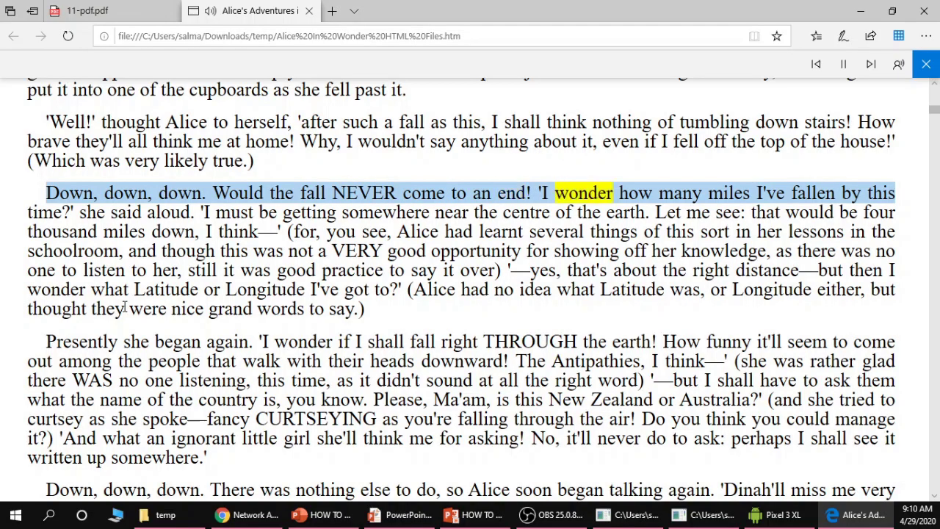
# Step: Read aloud from the opening line of Chapter II, The Pool of Tears, then pause
pyautogui.scroll(-6, 125, 307)
pyautogui.scroll(-20, 125, 307)
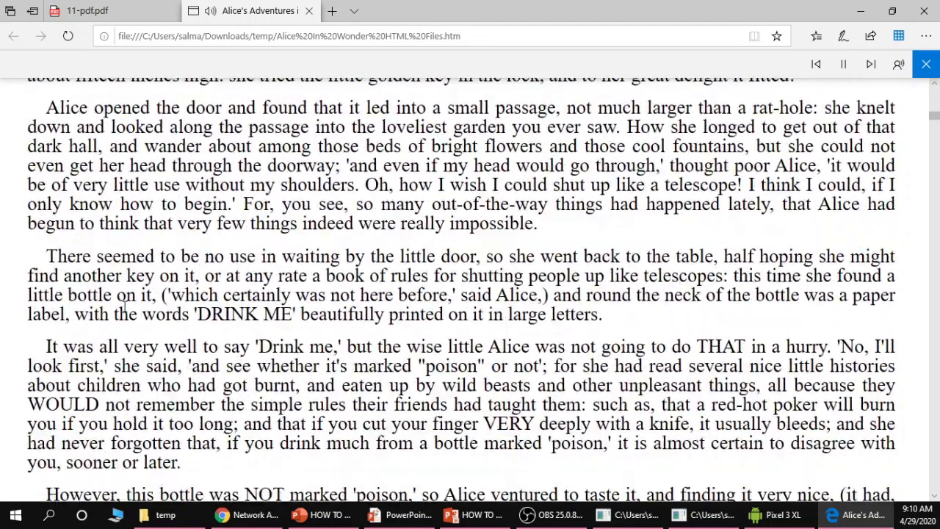
pyautogui.scroll(-7, 124, 306)
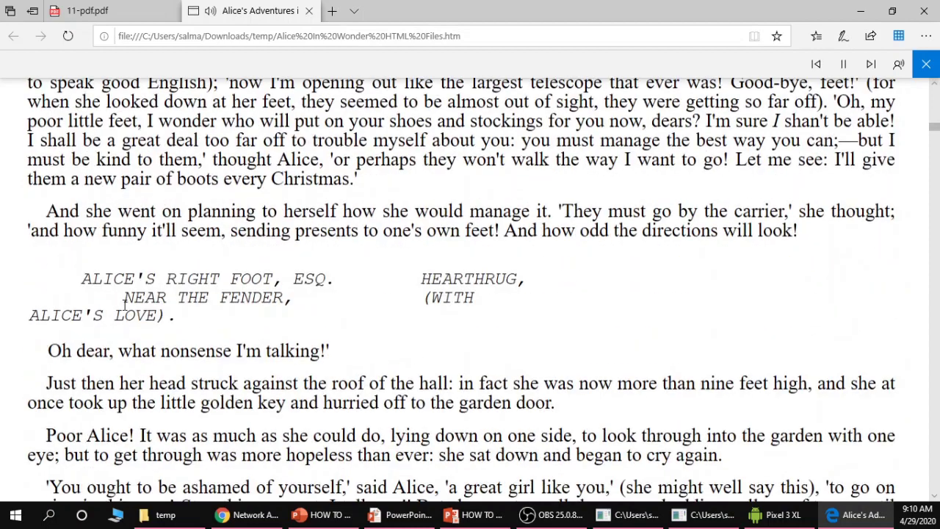
pyautogui.scroll(3, 124, 306)
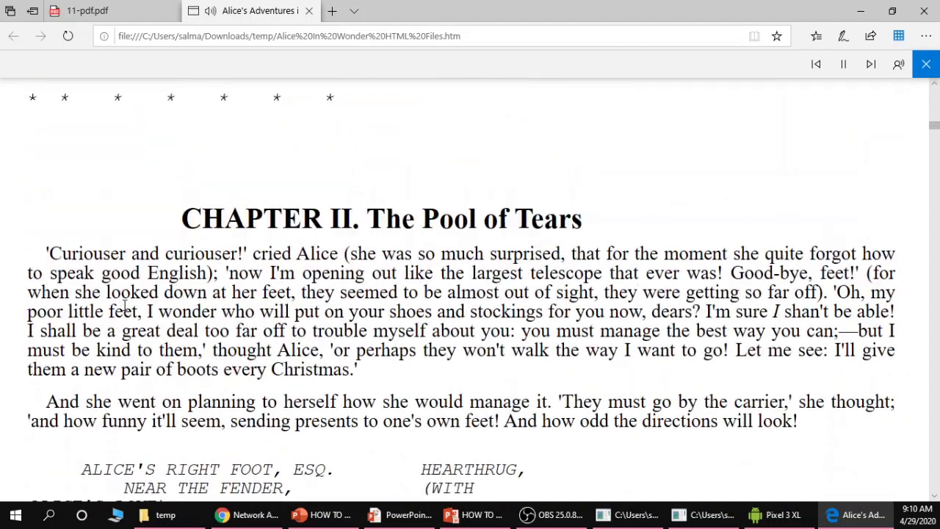
pyautogui.click(79, 266)
pyautogui.click(80, 257)
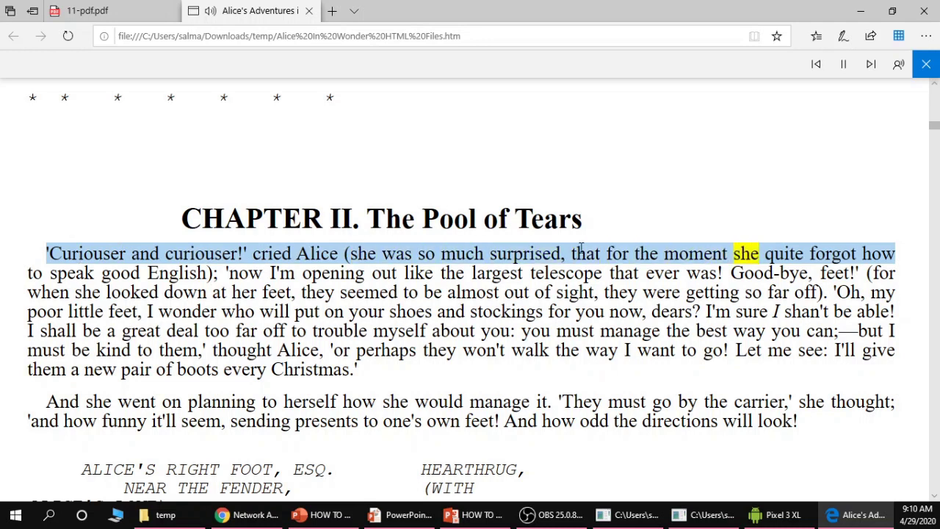
pyautogui.click(844, 65)
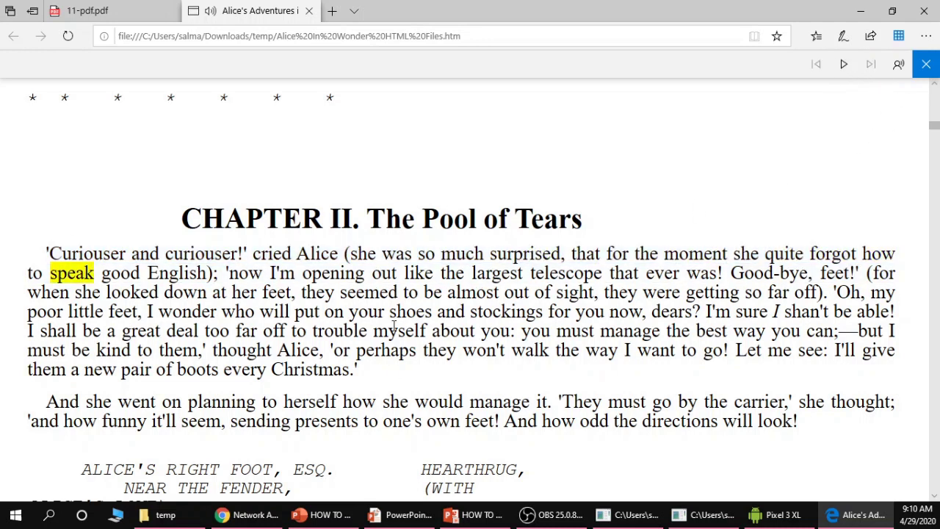
pyautogui.scroll(-1, 352, 355)
pyautogui.scroll(-4, 353, 355)
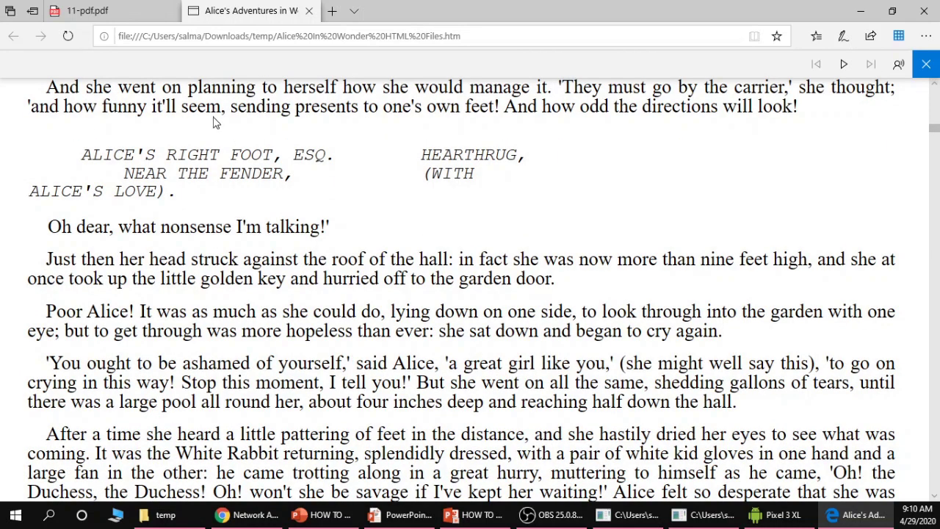
pyautogui.moveTo(121, 17)
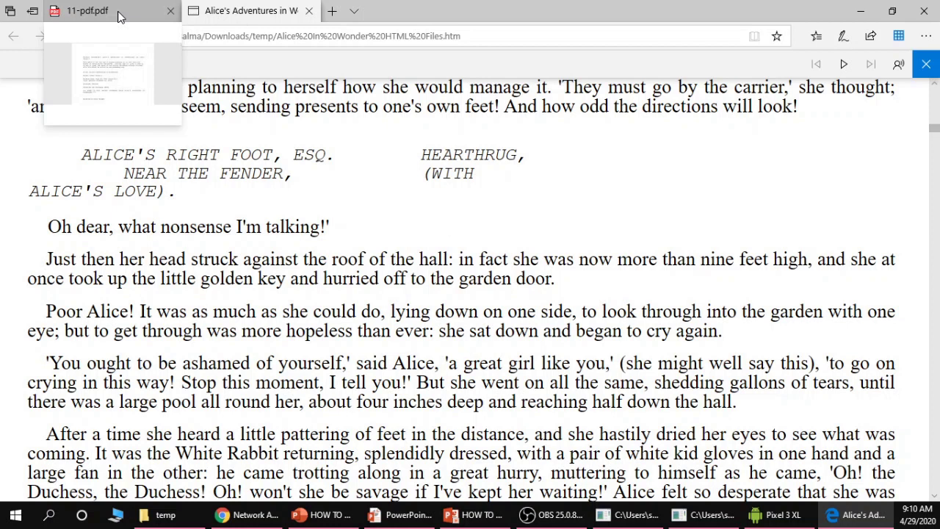
# Step: Have the 11-pdf.pdf tab read aloud briefly, then pause it
pyautogui.click(120, 16)
pyautogui.scroll(-10, 723, 187)
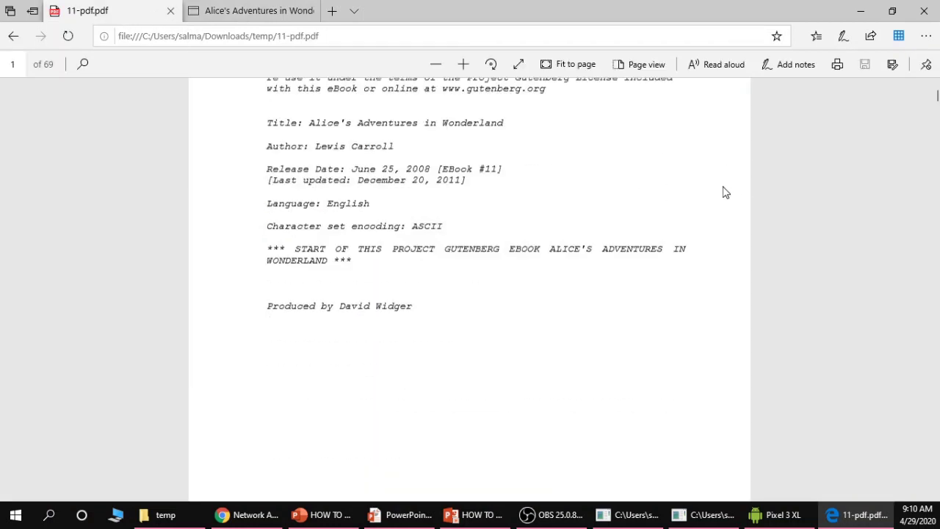
pyautogui.scroll(-8, 722, 185)
pyautogui.scroll(1, 738, 184)
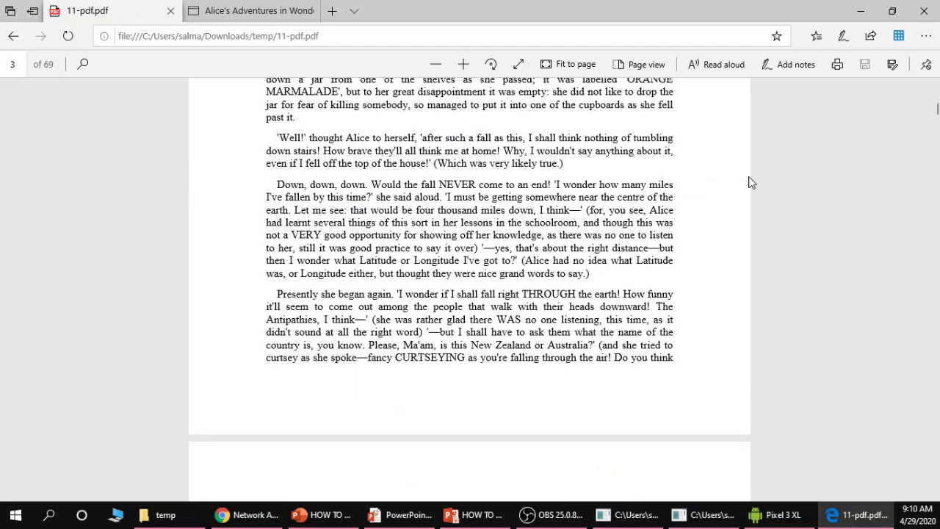
pyautogui.click(697, 70)
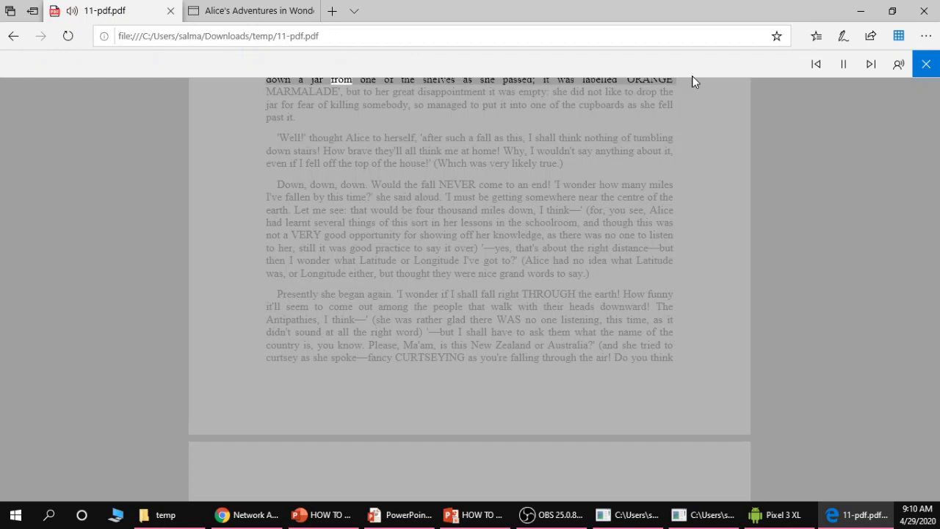
pyautogui.click(844, 66)
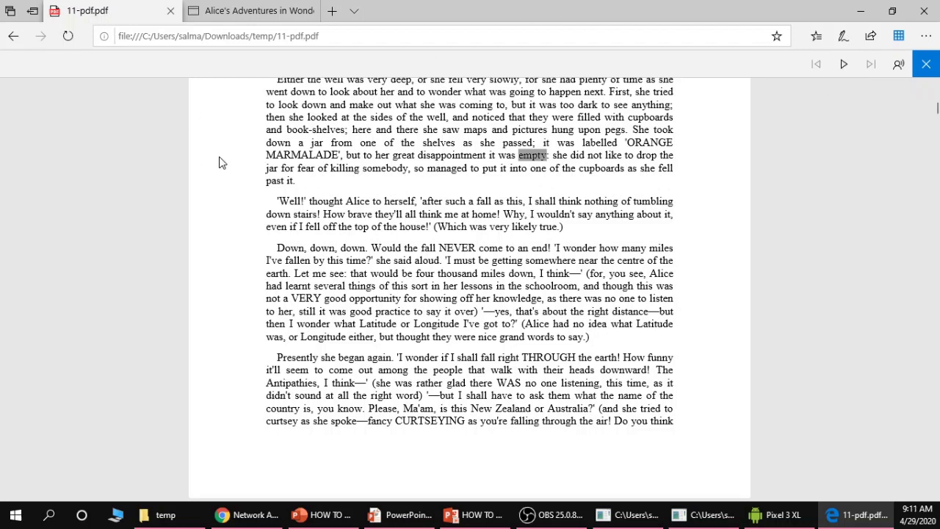
# Step: Resume the Alice page's Chapter II narration, then pause at 'Good-bye, feet!'
pyautogui.click(241, 12)
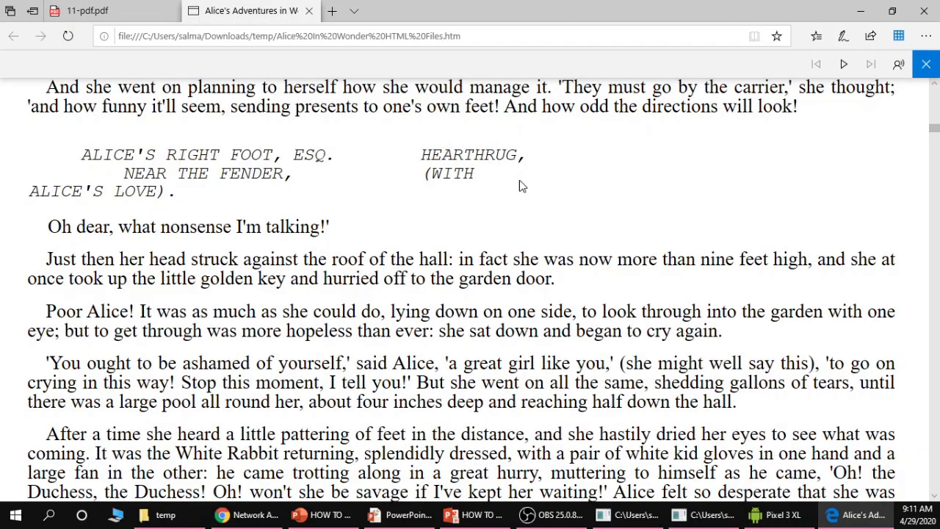
pyautogui.click(845, 66)
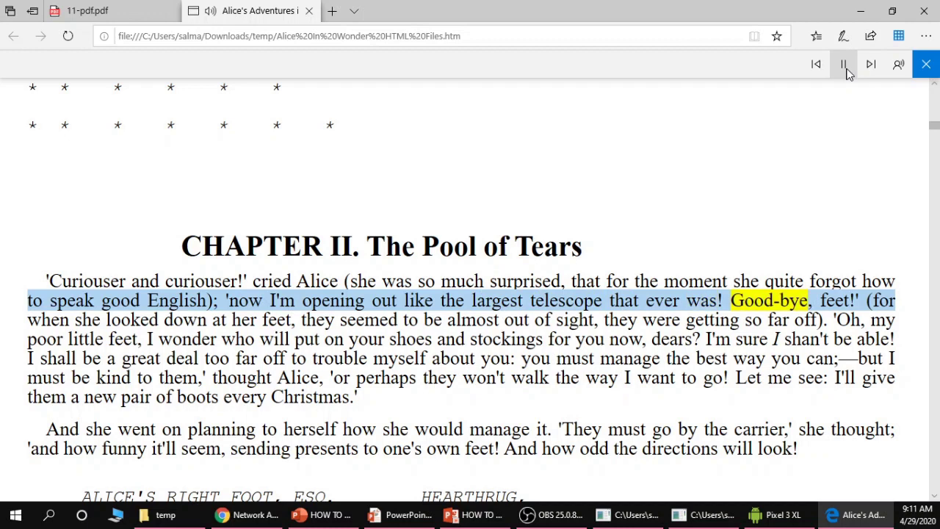
pyautogui.click(844, 66)
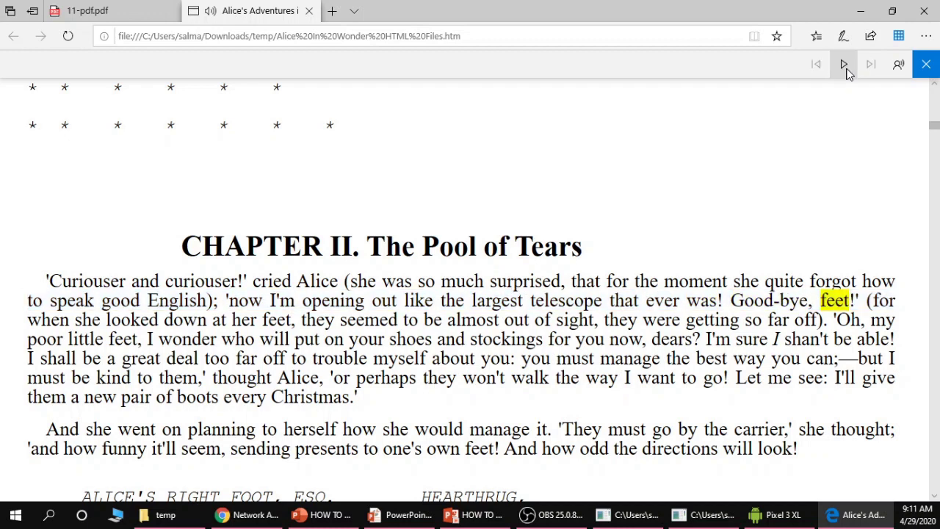